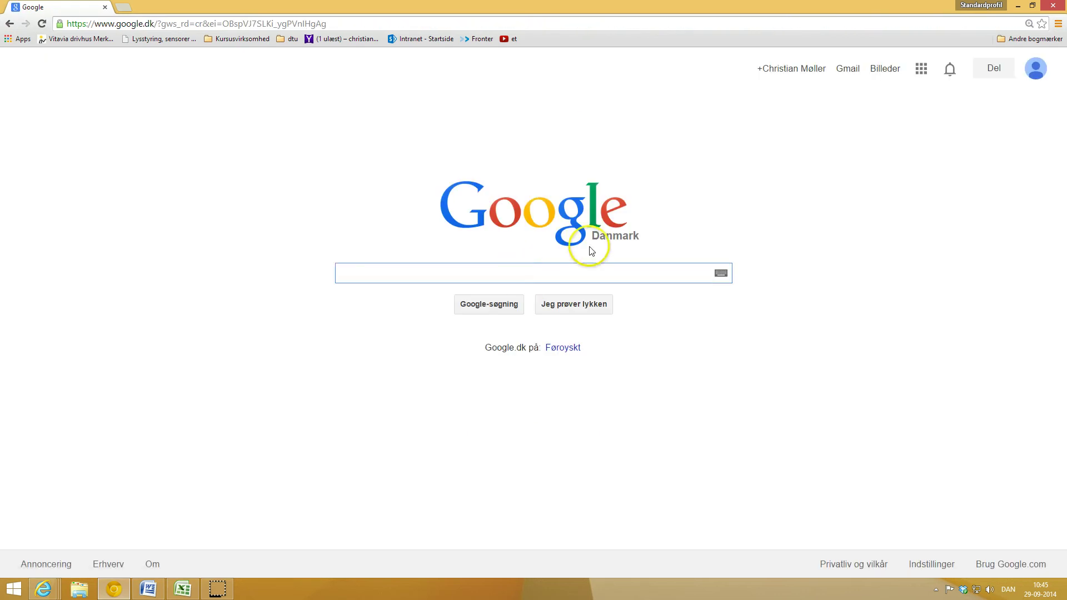
# - Open Google Drive from the Google start page and create a new blank spreadsheet
pyautogui.click(922, 71)
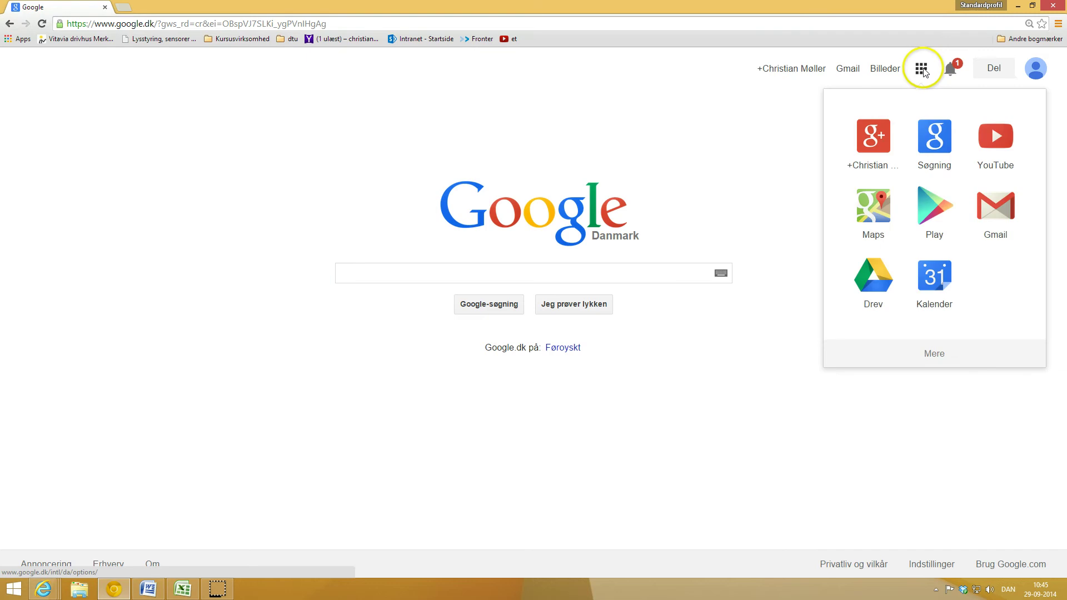
pyautogui.click(873, 281)
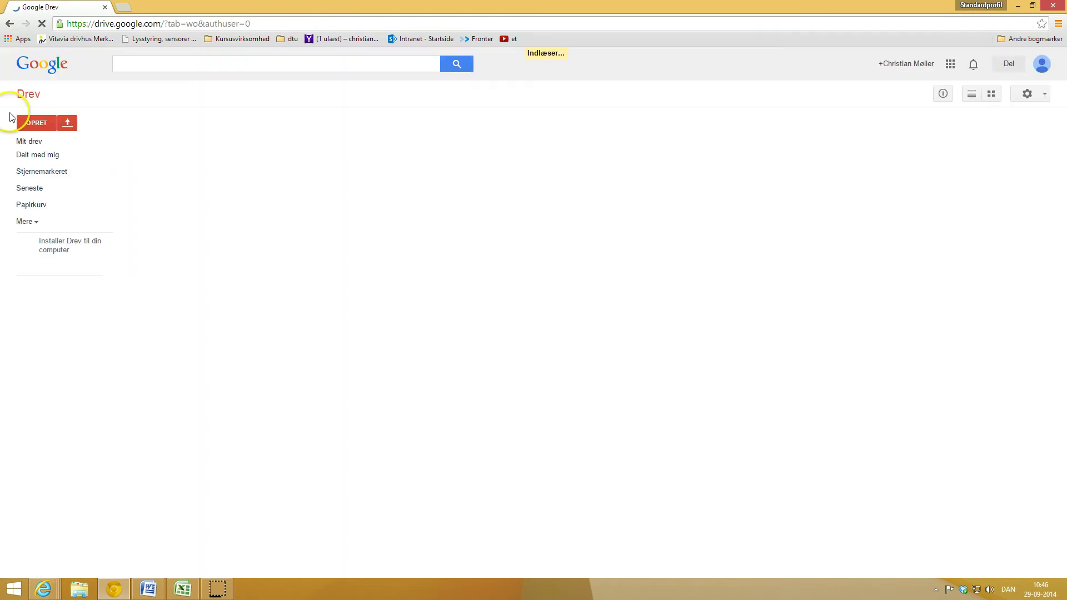
pyautogui.click(35, 123)
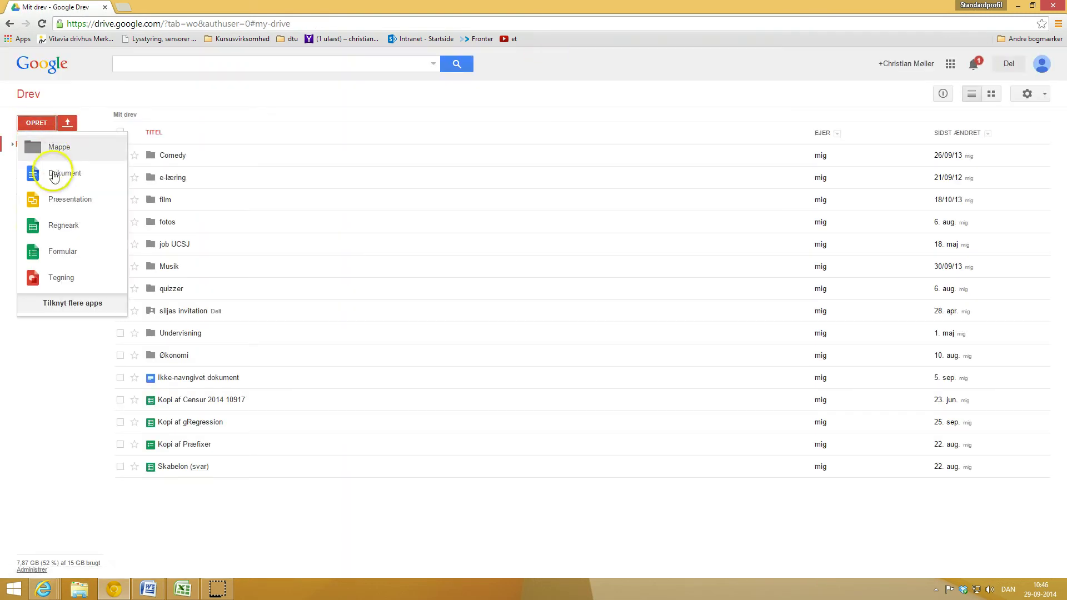
pyautogui.click(62, 227)
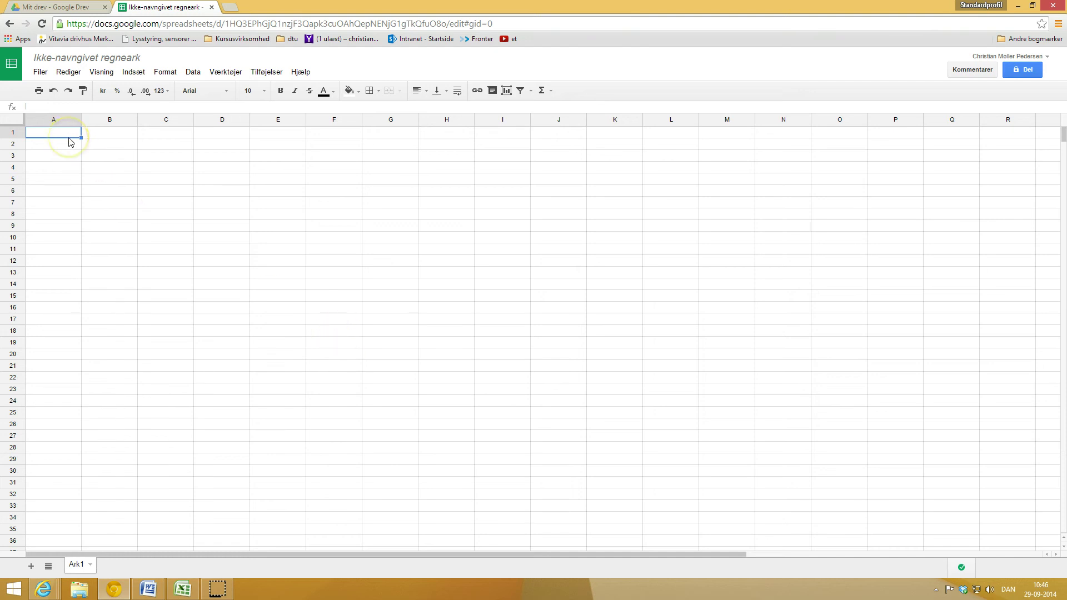
# - Paste the copied IQ and månedsløn table into the sheet starting at cell A1
pyautogui.hotkey('ctrl', 'v')
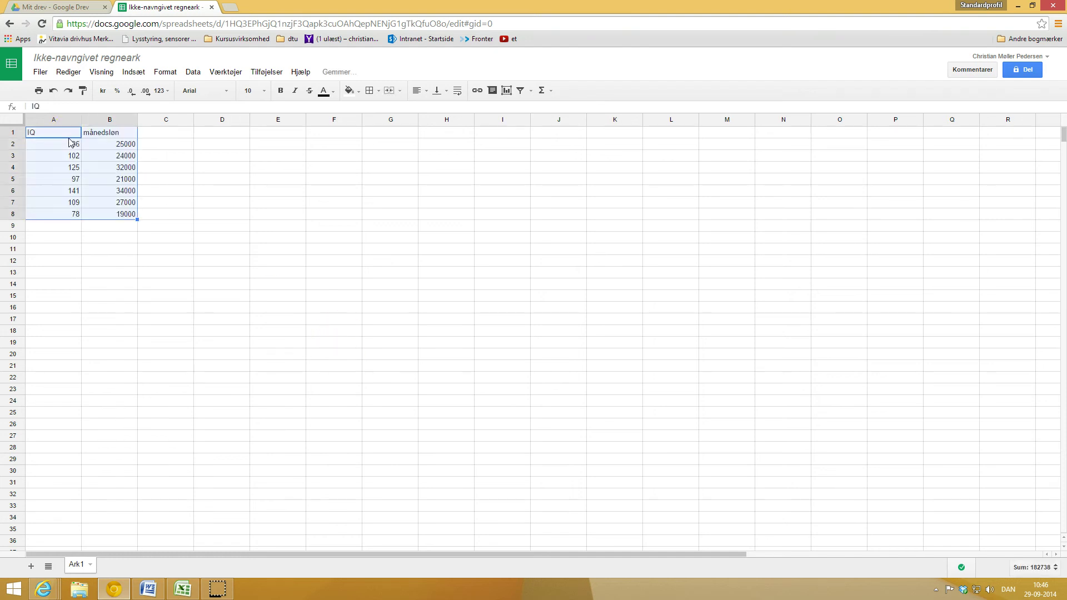
pyautogui.click(102, 272)
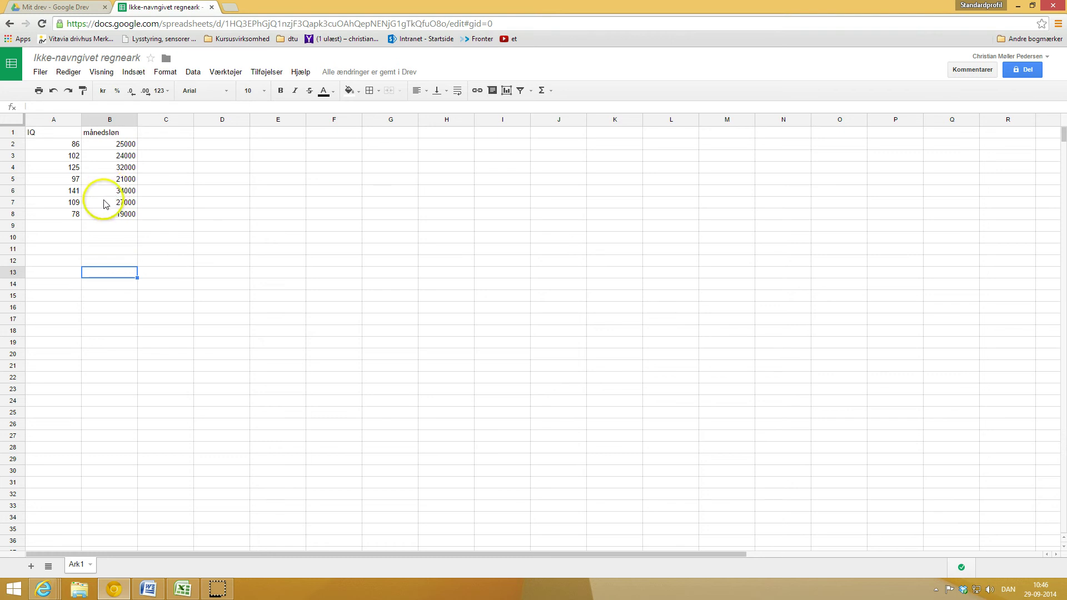
pyautogui.click(61, 255)
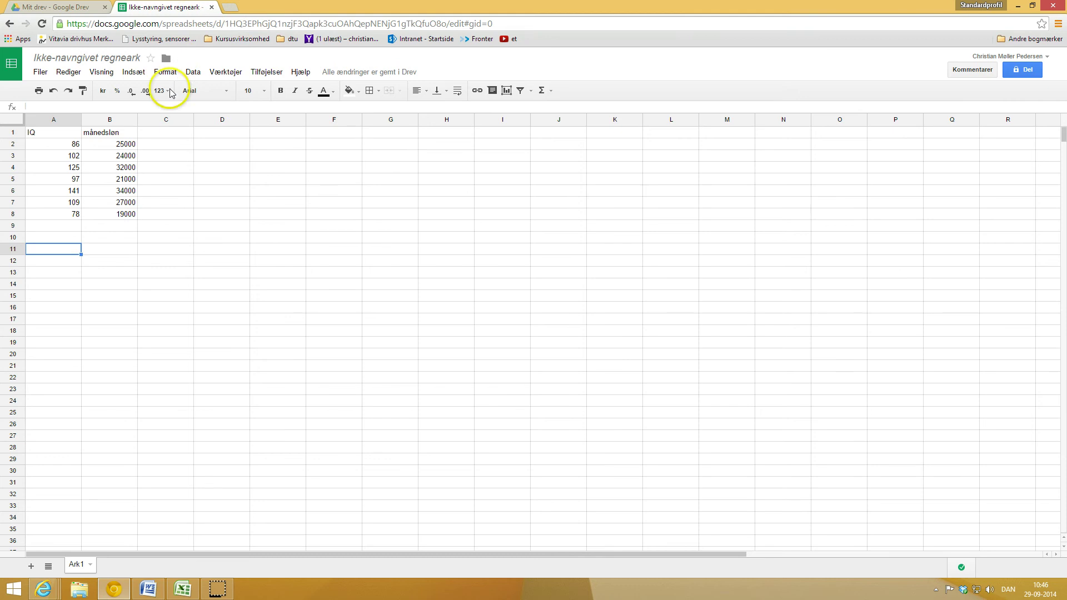
# - Start a new chart and choose the plain scatter type (Punktdiagram) for it
pyautogui.click(134, 73)
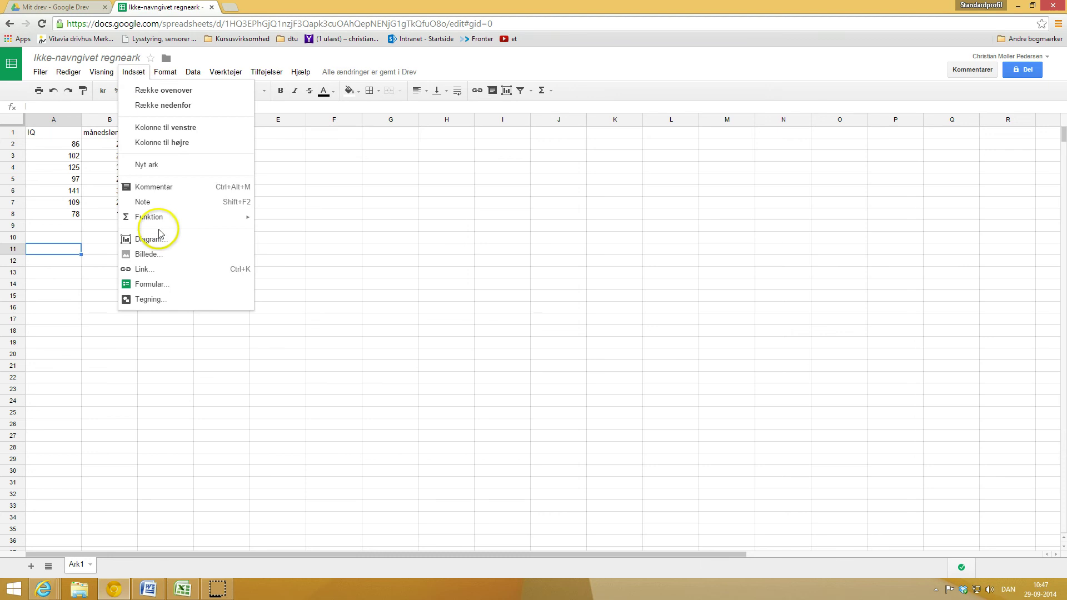
pyautogui.click(157, 241)
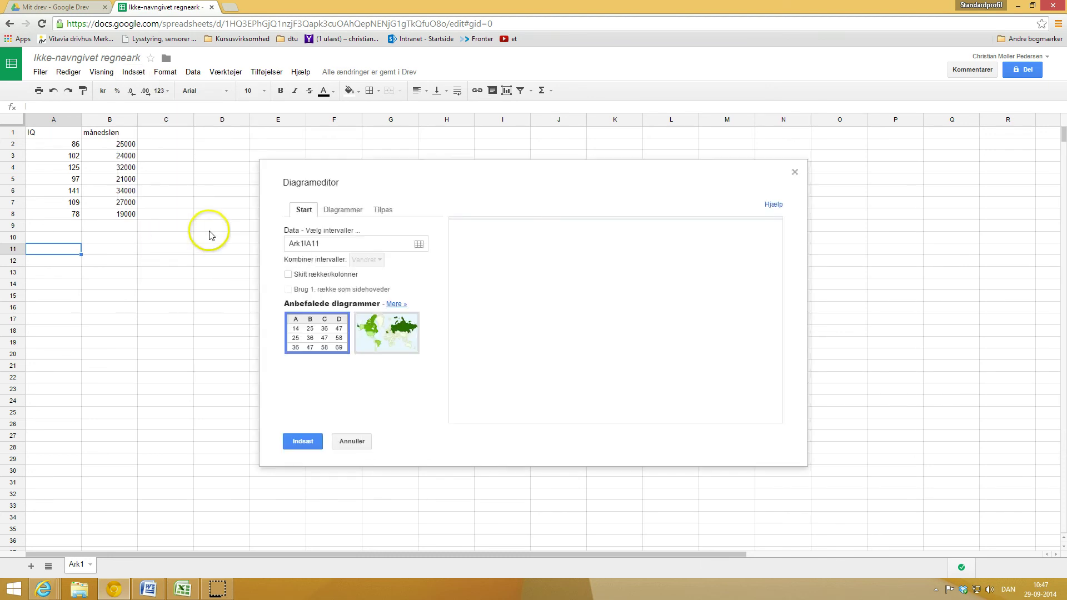
pyautogui.click(342, 216)
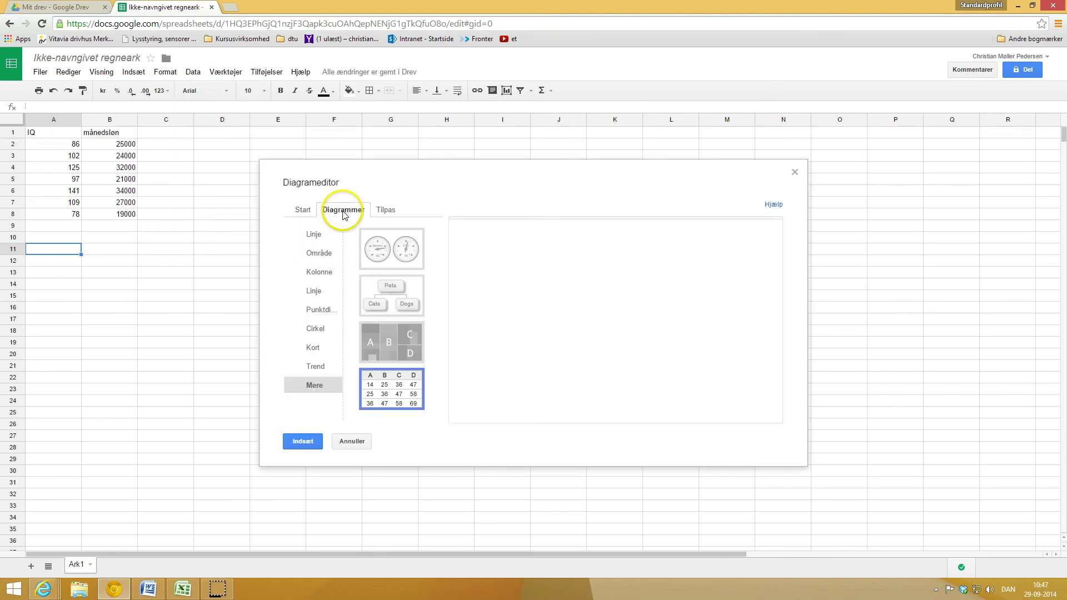
pyautogui.click(302, 309)
pyautogui.click(382, 257)
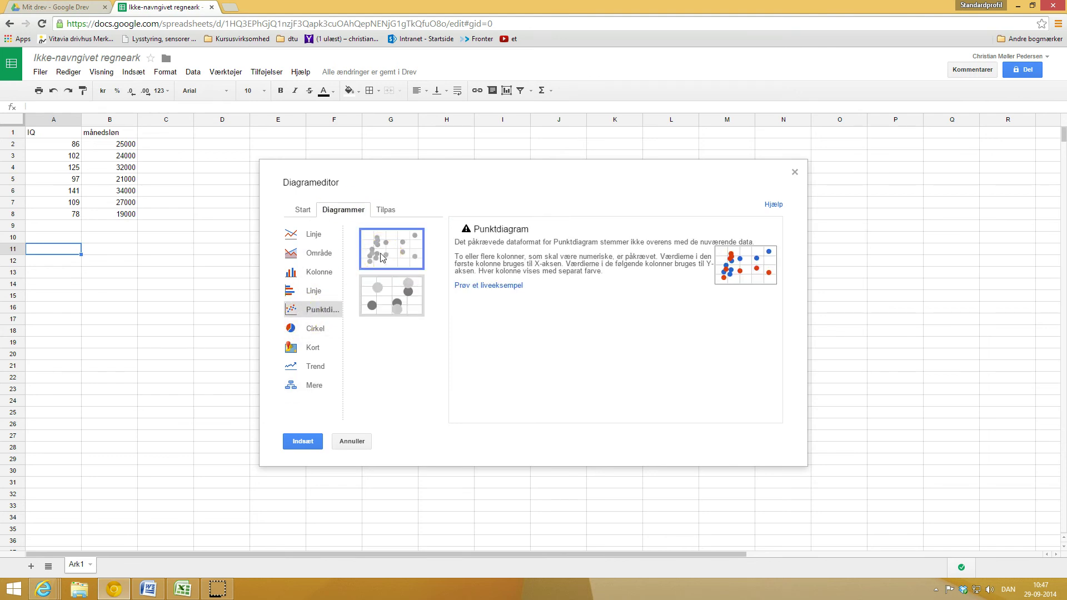
pyautogui.click(289, 440)
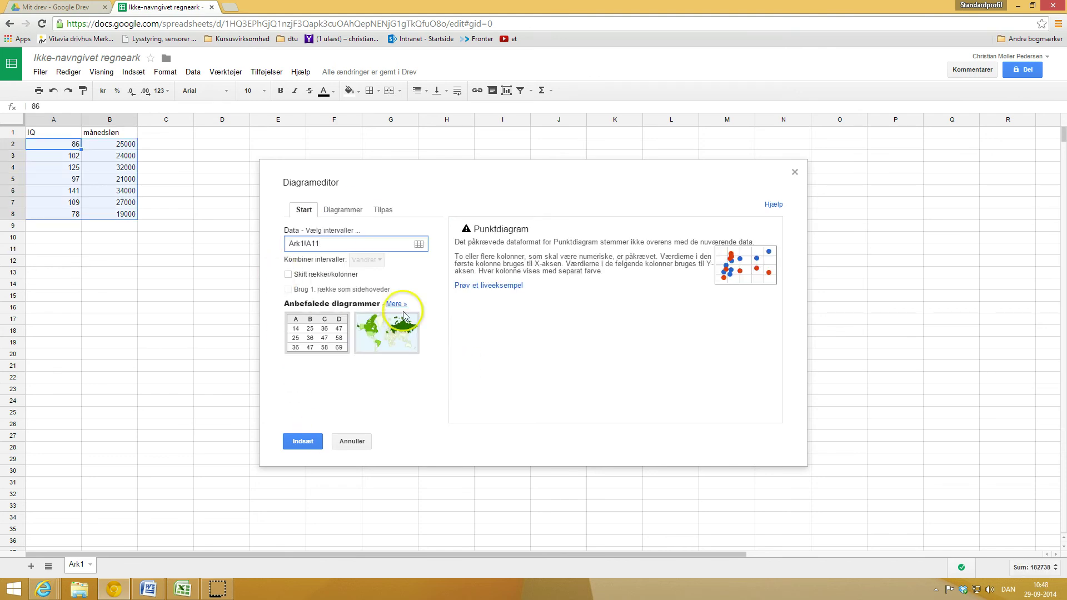
# - Set the scatter chart's data range to Ark1!A2:B8 and insert the chart into the sheet
pyautogui.click(418, 245)
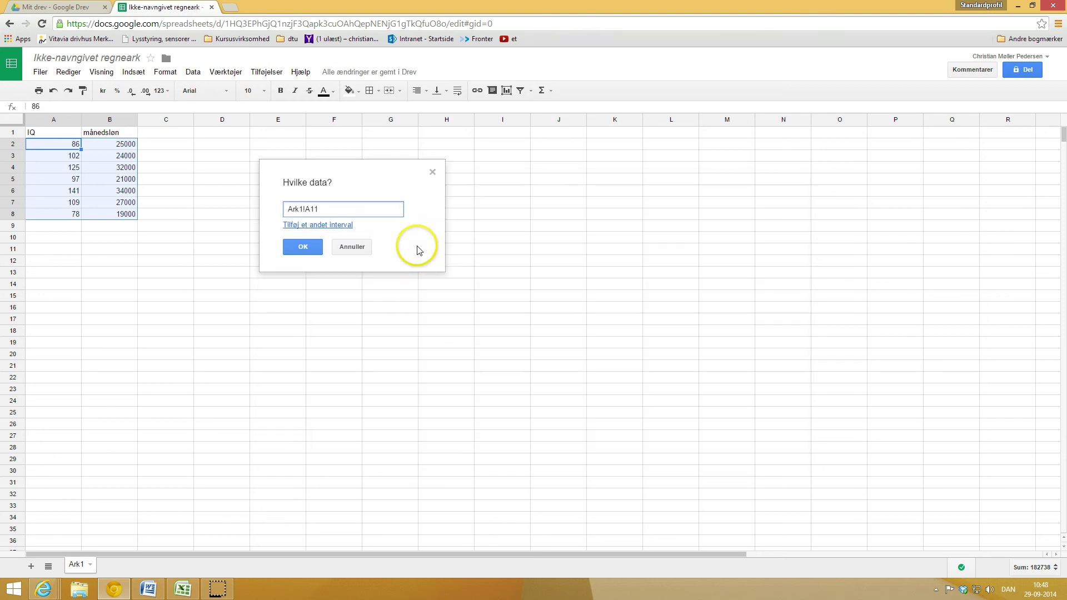
pyautogui.click(57, 147)
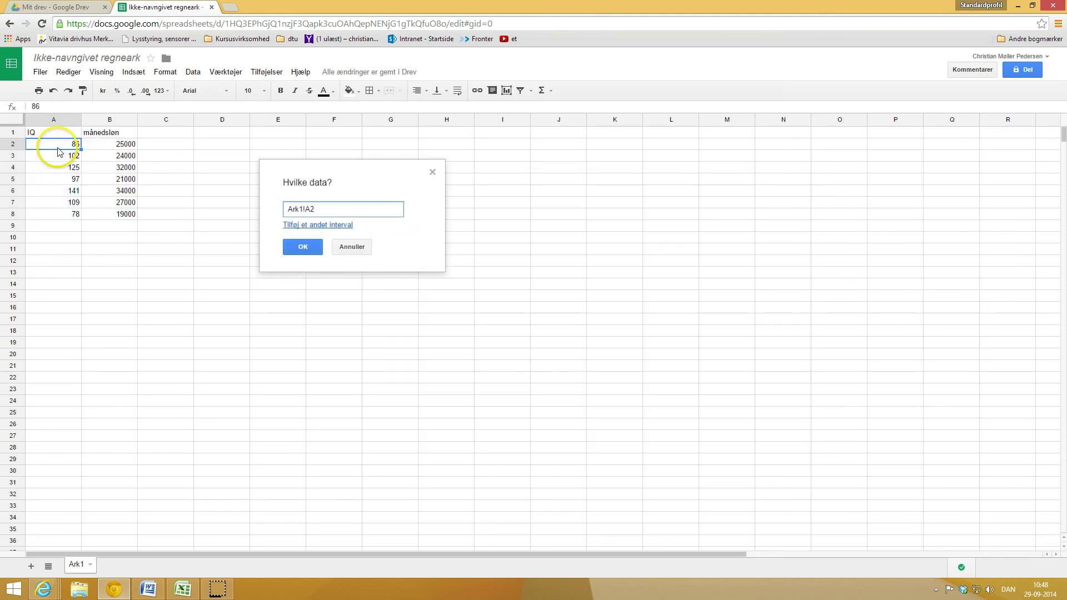
pyautogui.moveTo(58, 150); pyautogui.dragTo(128, 222)
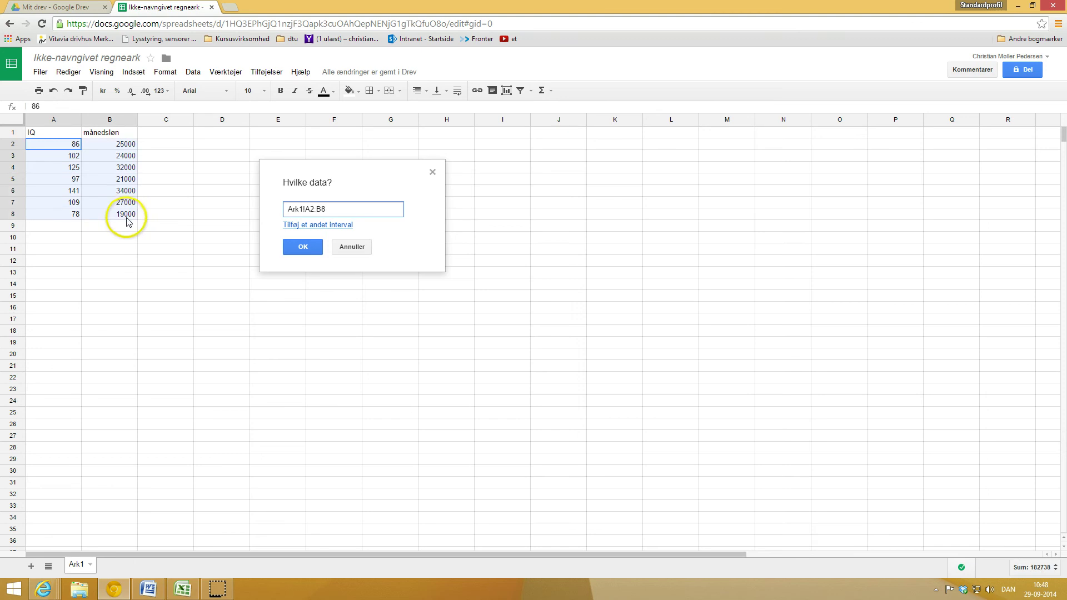
pyautogui.click(306, 247)
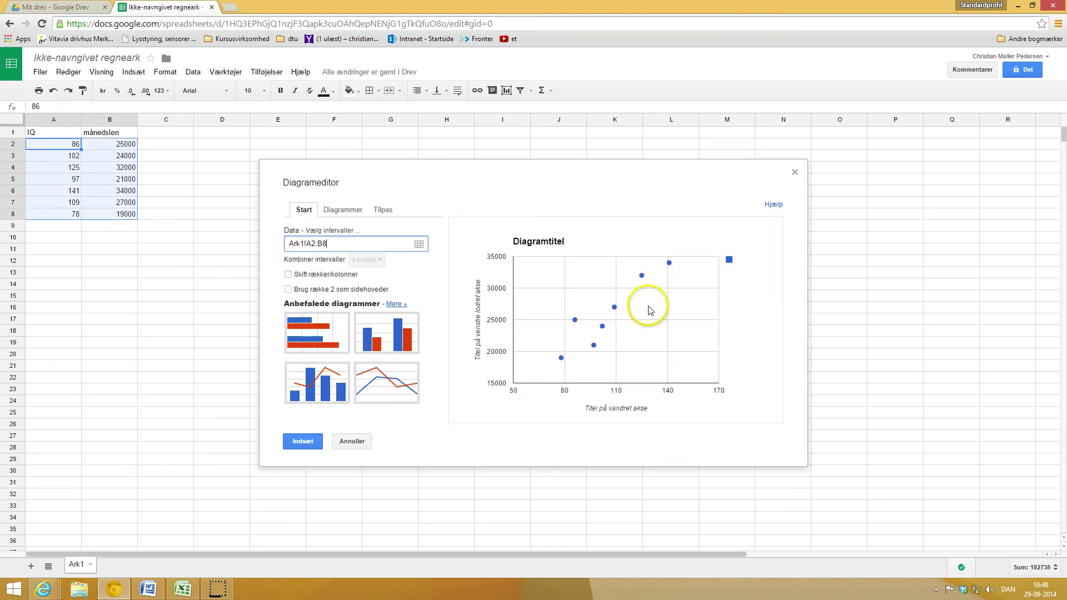
pyautogui.click(303, 442)
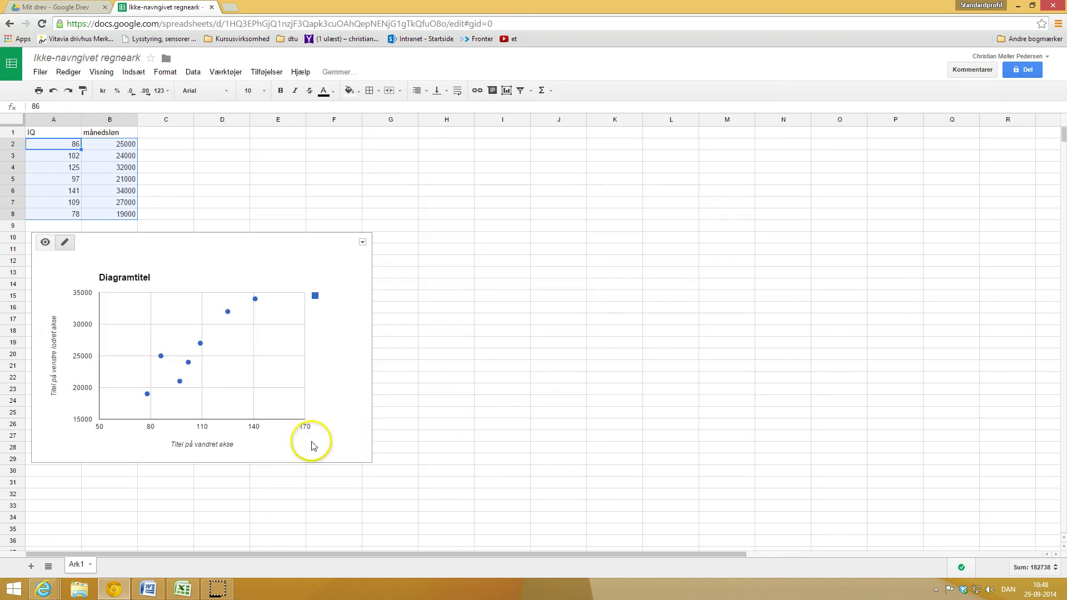
# - Move the chart to the empty area right of the data and set its vertical axis range from 0 to 35000
pyautogui.moveTo(225, 251); pyautogui.dragTo(647, 200)
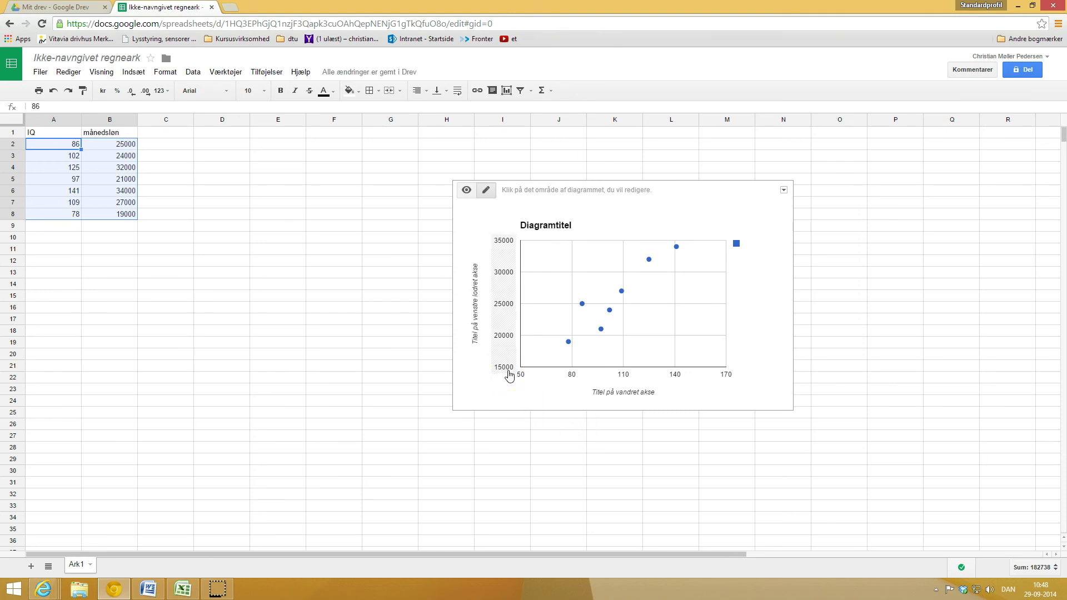
pyautogui.click(509, 376)
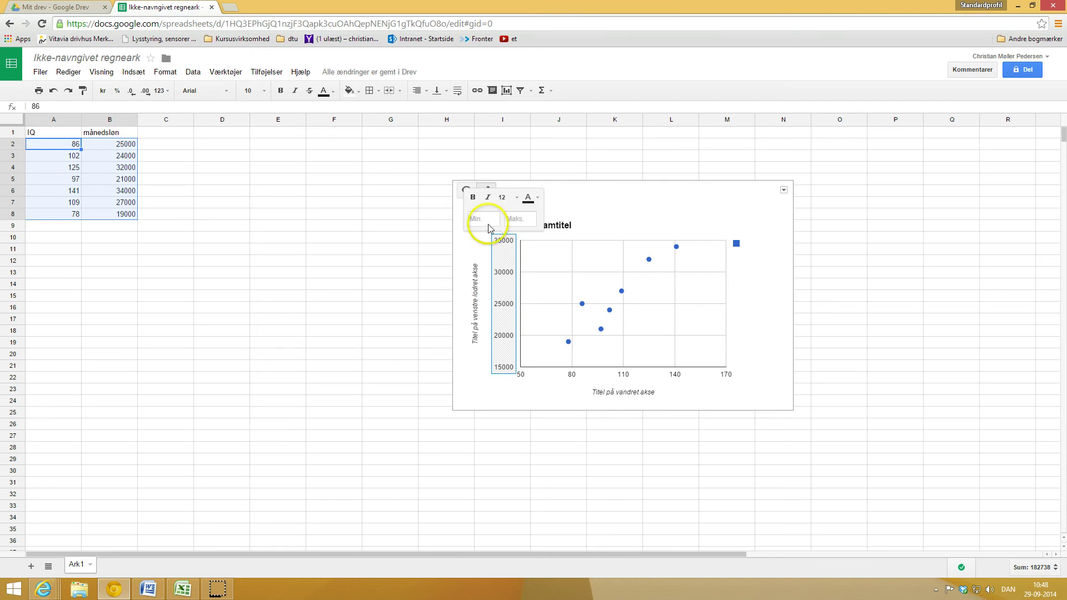
pyautogui.write('0')
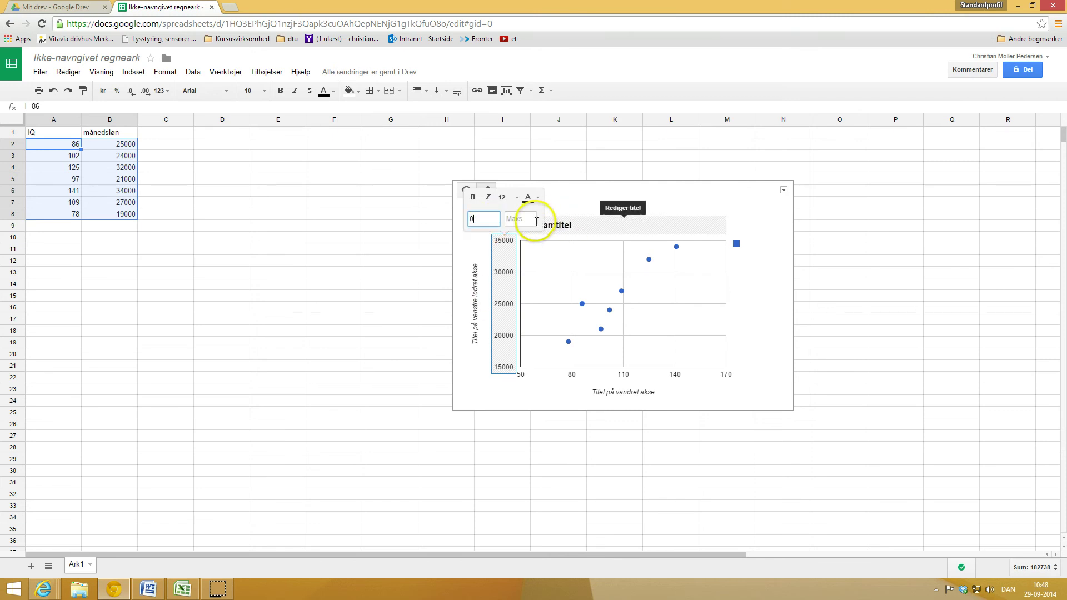
pyautogui.click(524, 224)
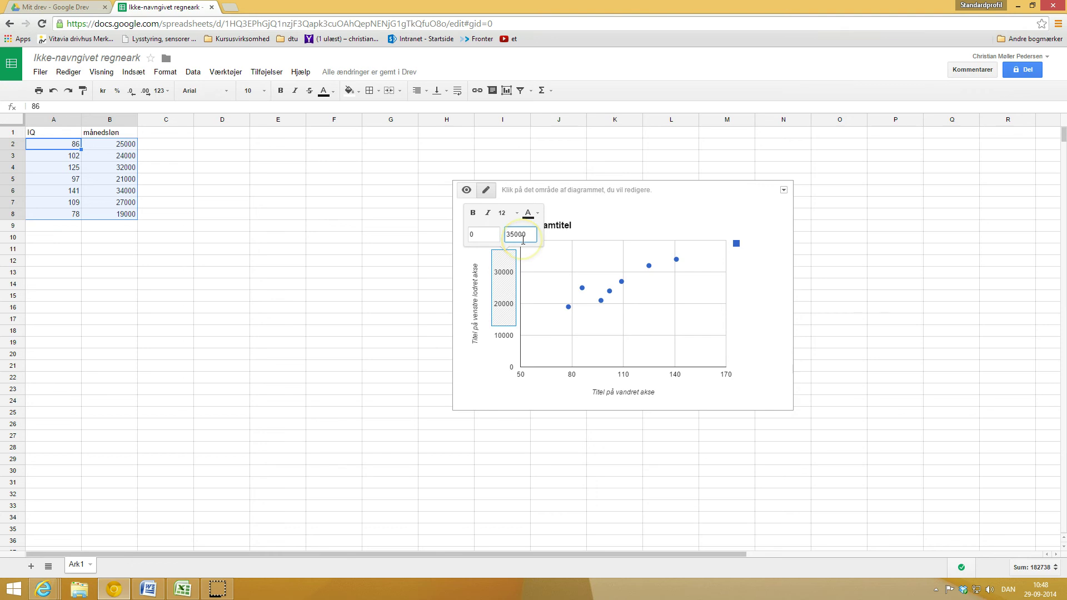
pyautogui.click(778, 296)
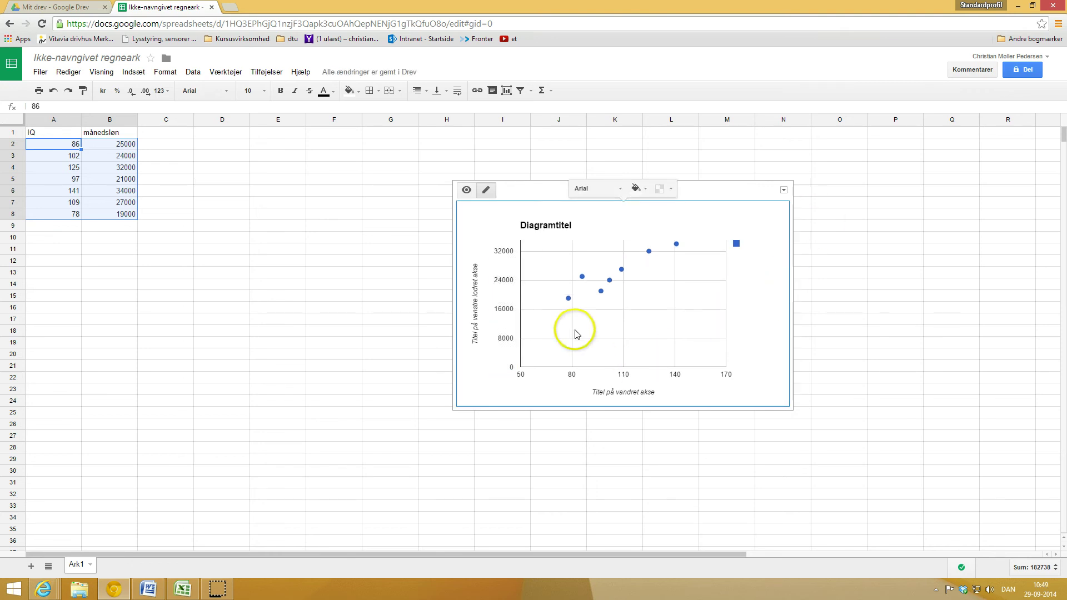
pyautogui.click(648, 251)
pyautogui.click(241, 320)
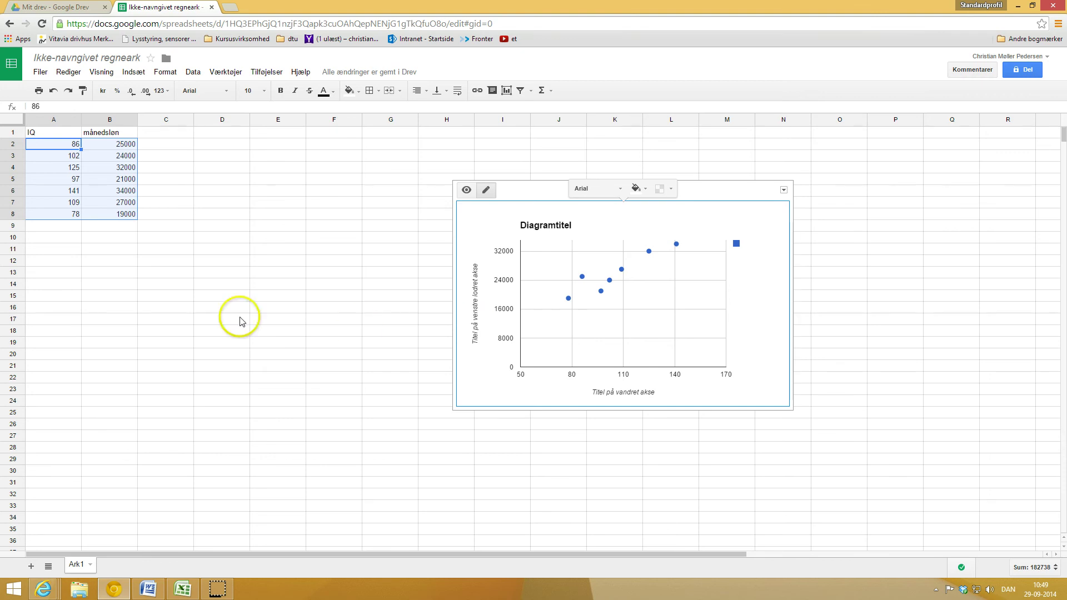
# - Enter the regression formula =LINEST(B2:B8;A2:A8;1;1) in cell A11
pyautogui.click(50, 251)
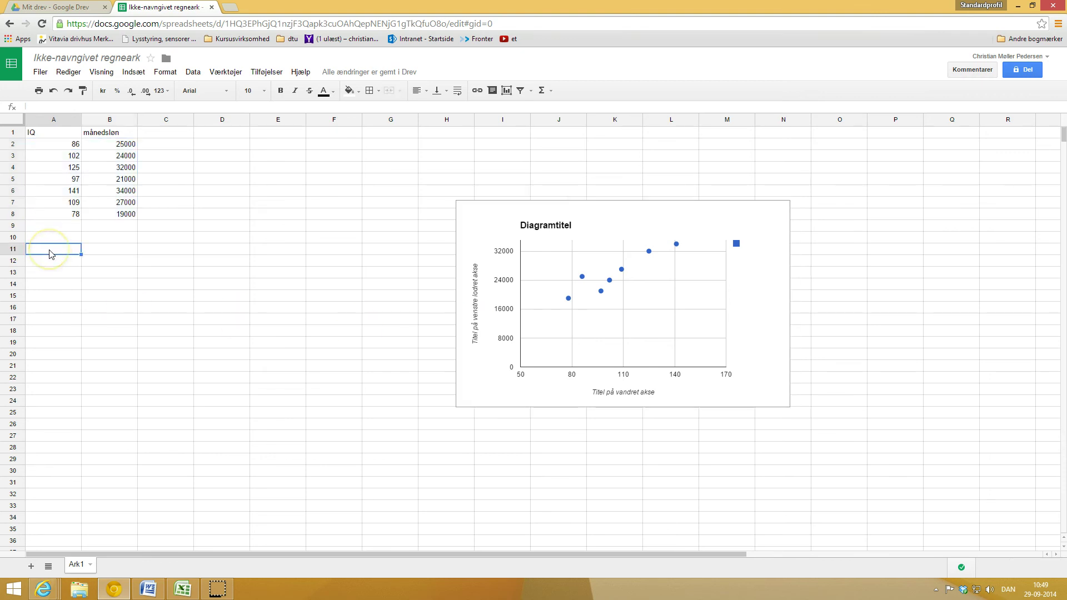
pyautogui.write('=')
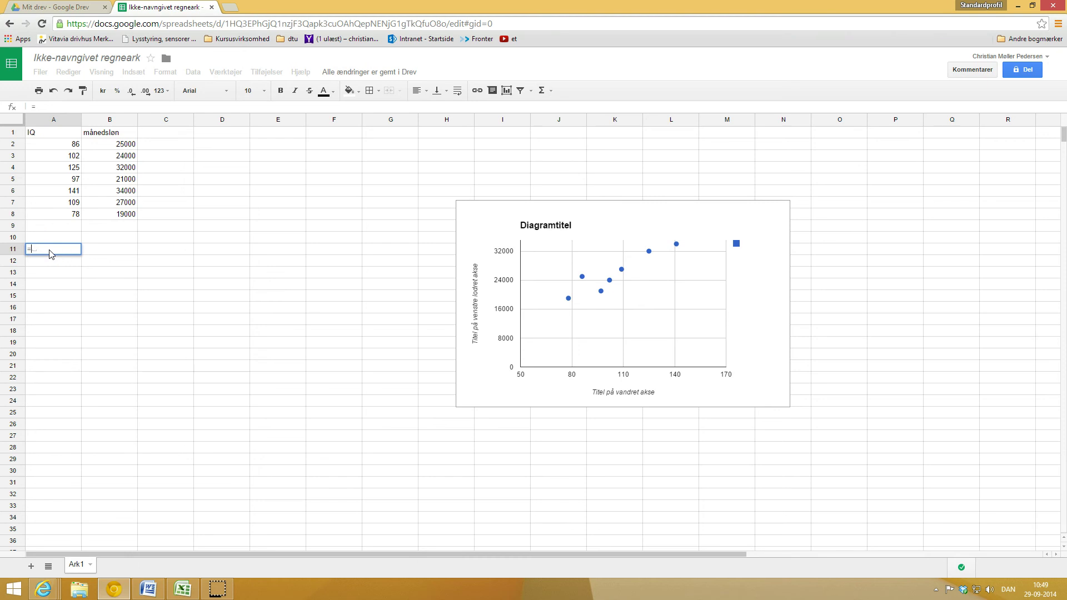
pyautogui.write('LINEST(')
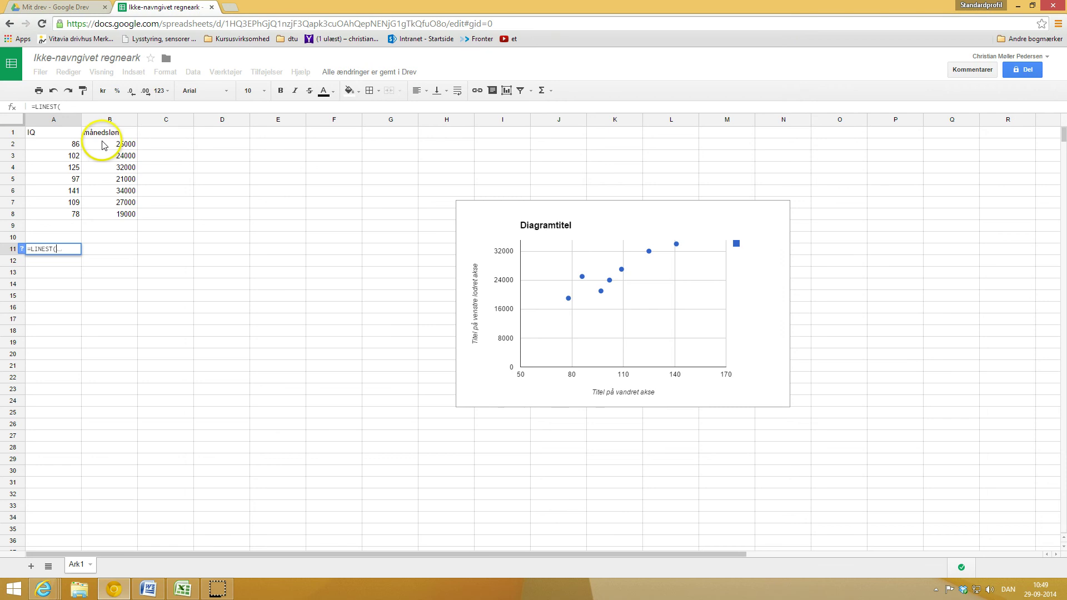
pyautogui.moveTo(103, 145); pyautogui.dragTo(102, 221)
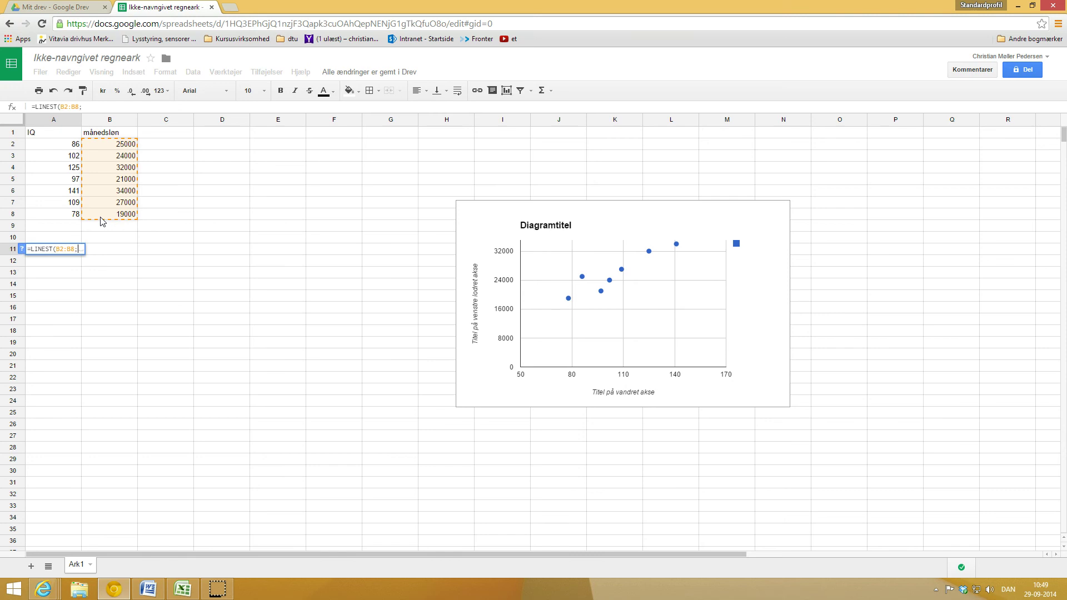
pyautogui.write(';')
pyautogui.moveTo(61, 148); pyautogui.dragTo(62, 216)
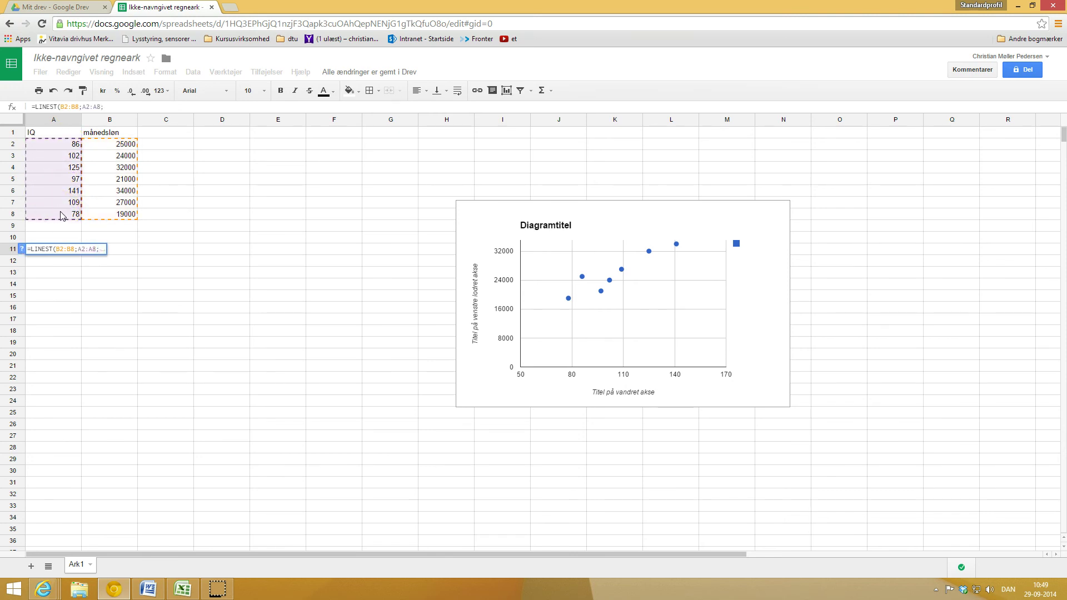
pyautogui.write(';1')
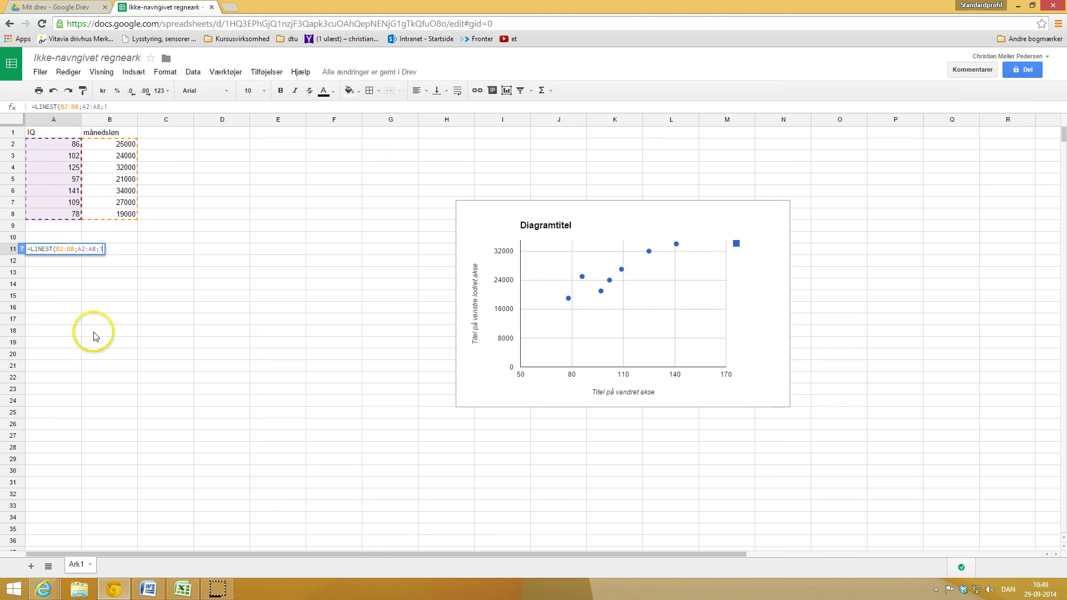
pyautogui.write(';1)')
pyautogui.press('Return')
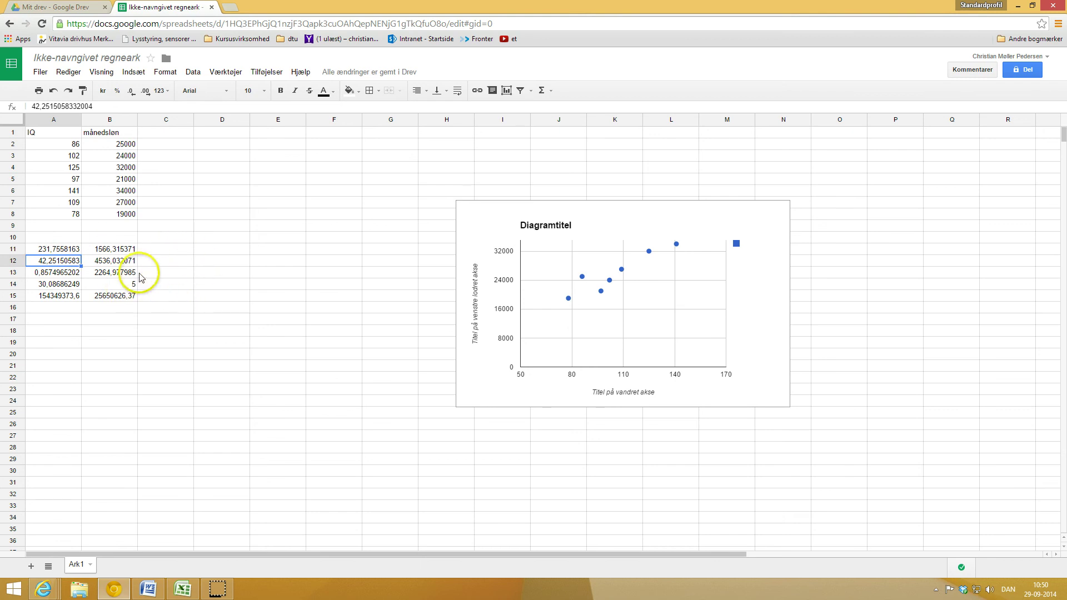
# - Label the first two regression results with "Hældning" in A10 and "Skæring m y-akse" in B10
pyautogui.click(71, 251)
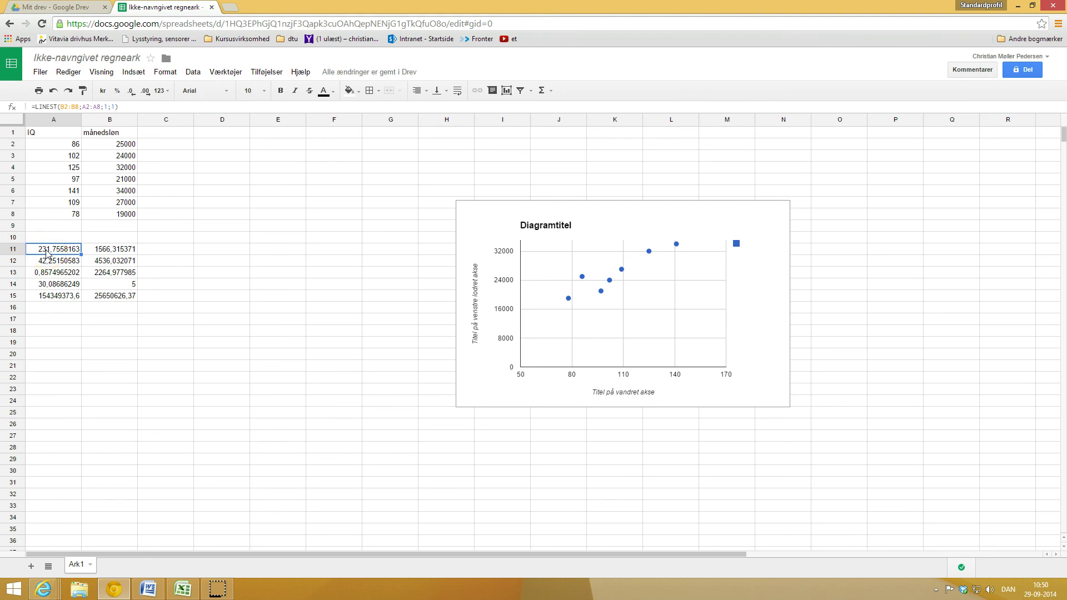
pyautogui.click(48, 240)
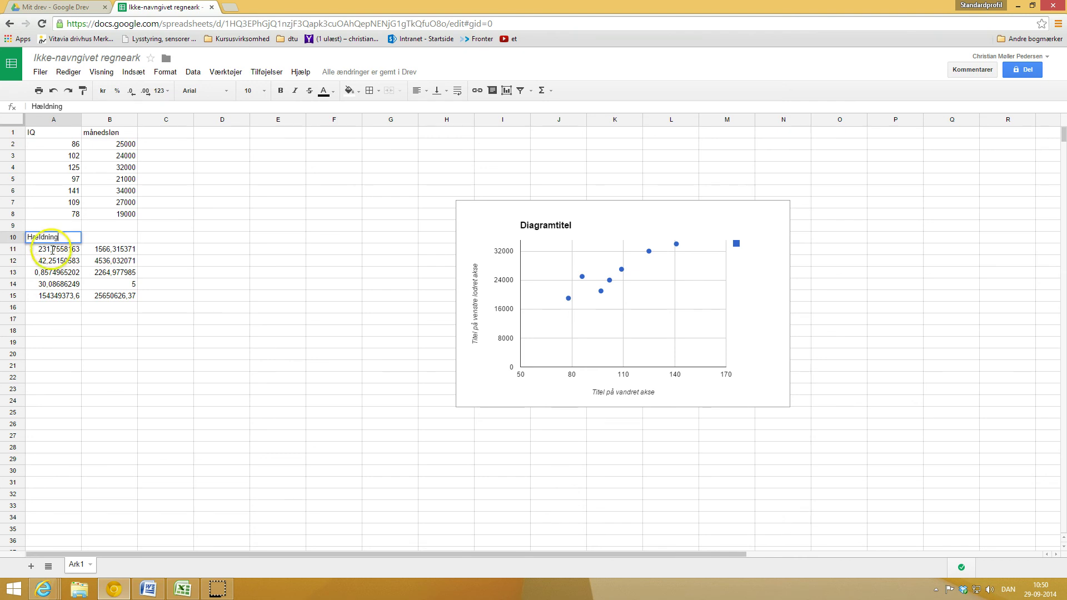
pyautogui.click(51, 250)
pyautogui.click(94, 239)
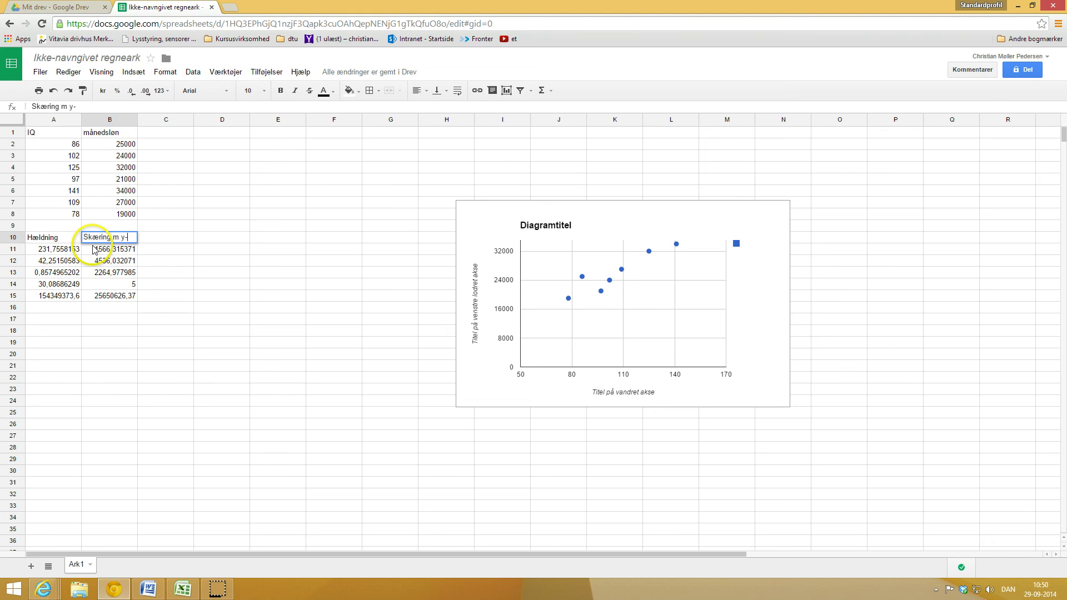
pyautogui.click(172, 262)
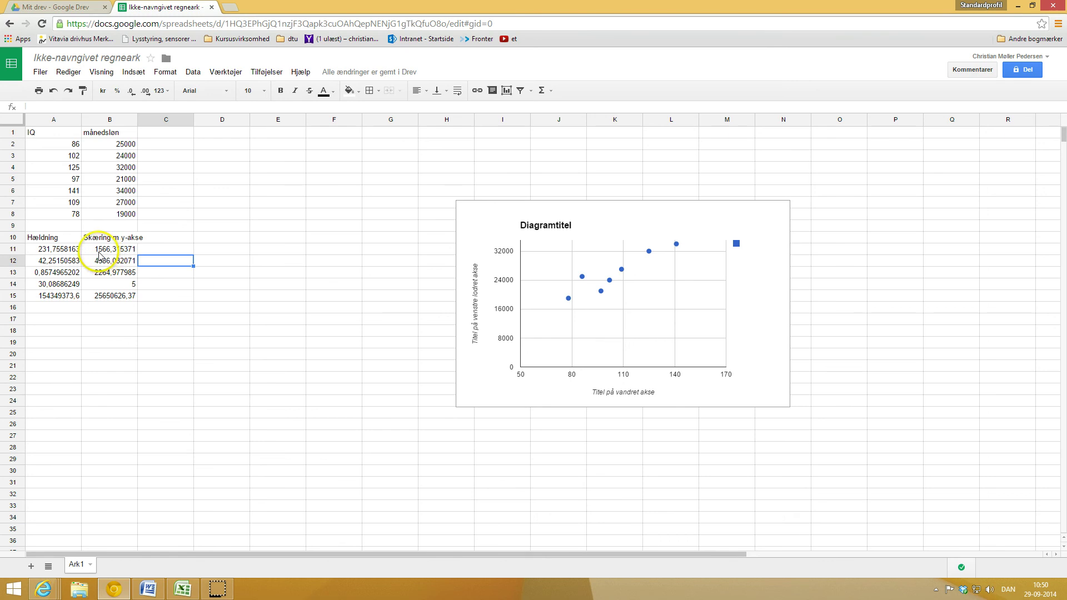
# - Write the regression equation y=231*x+1566 as text in cell E11
pyautogui.click(258, 254)
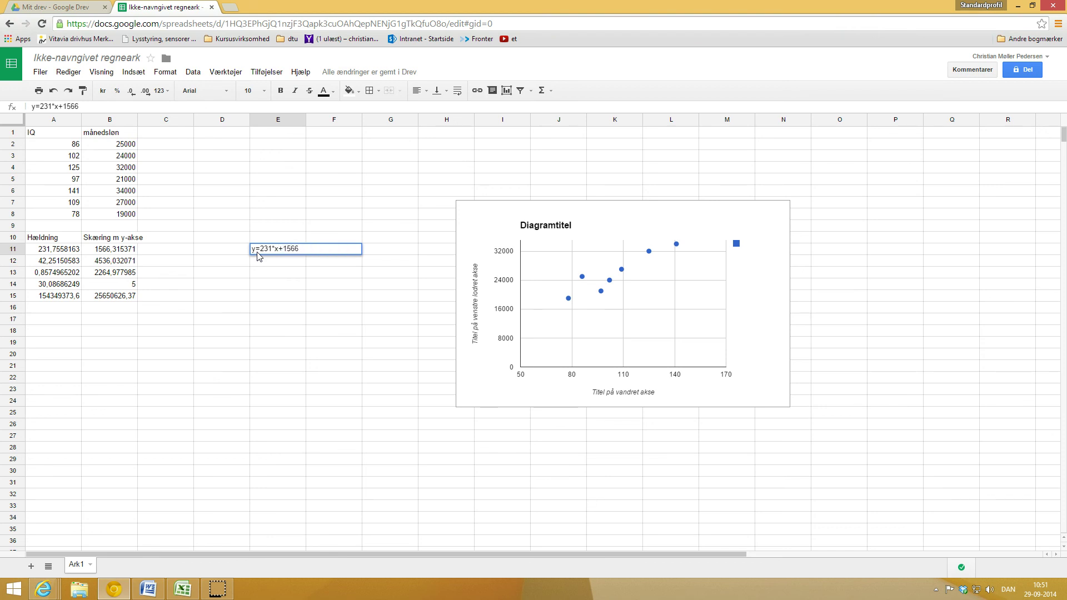
pyautogui.click(324, 295)
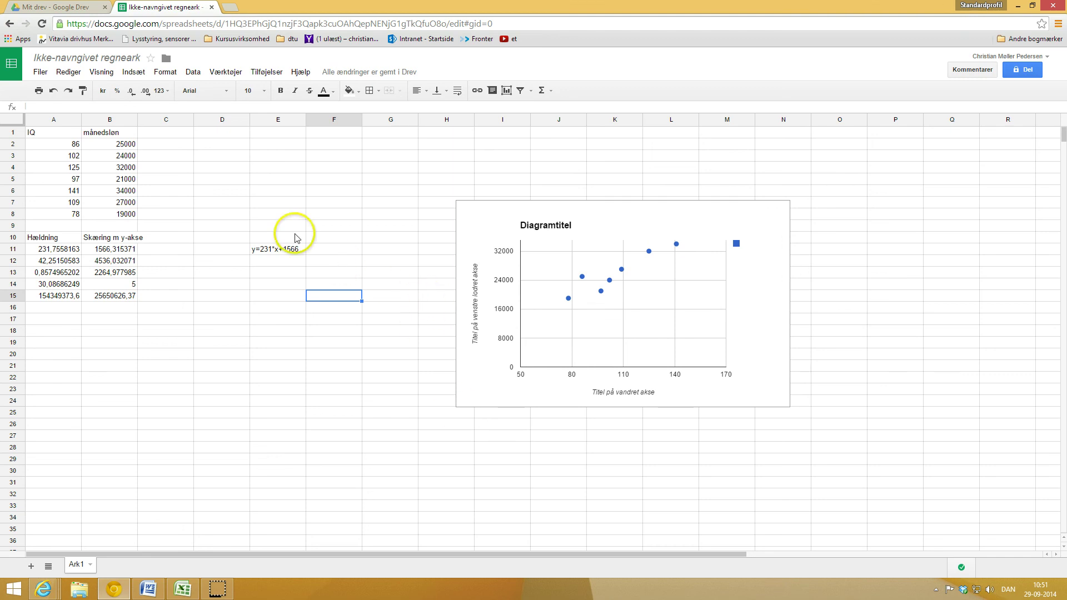
# - Fill the slope and intercept cells A11:B11 with the lightest green
pyautogui.click(55, 255)
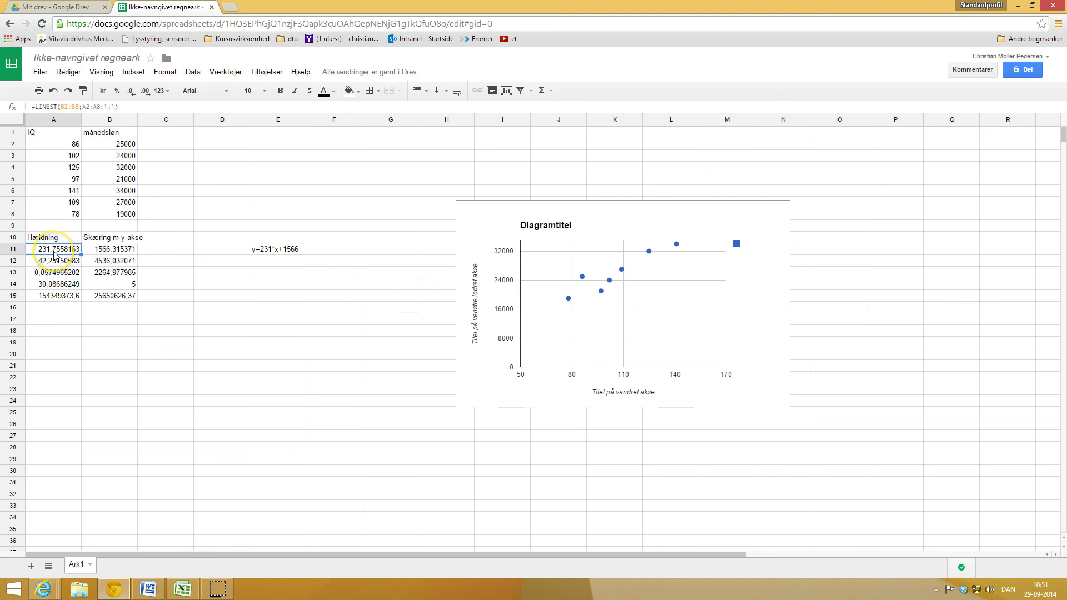
pyautogui.hotkey('shift', 'Right')
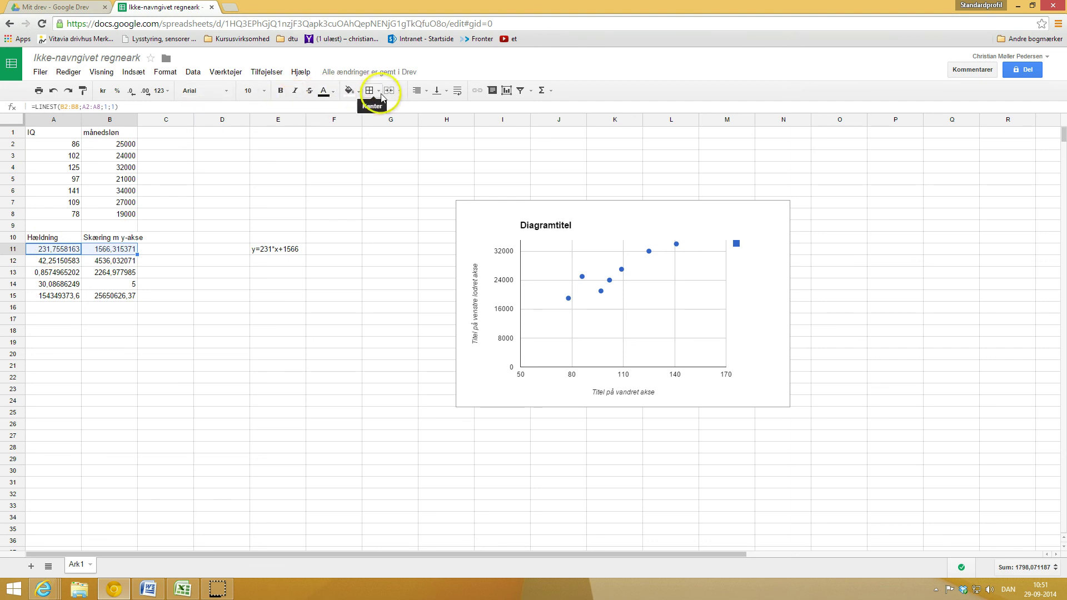
pyautogui.click(350, 92)
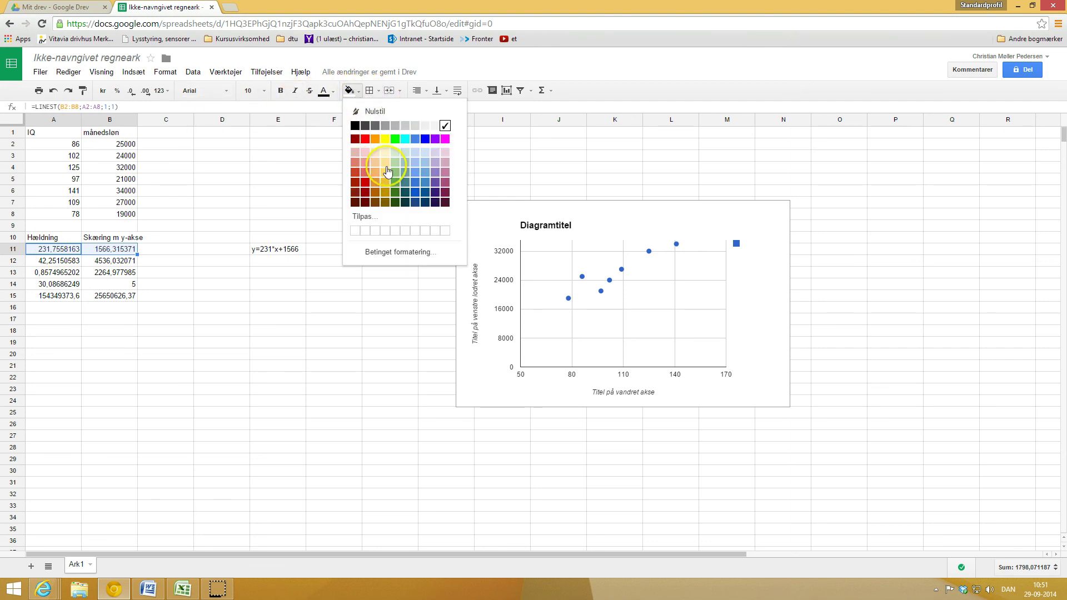
pyautogui.click(396, 153)
pyautogui.click(189, 318)
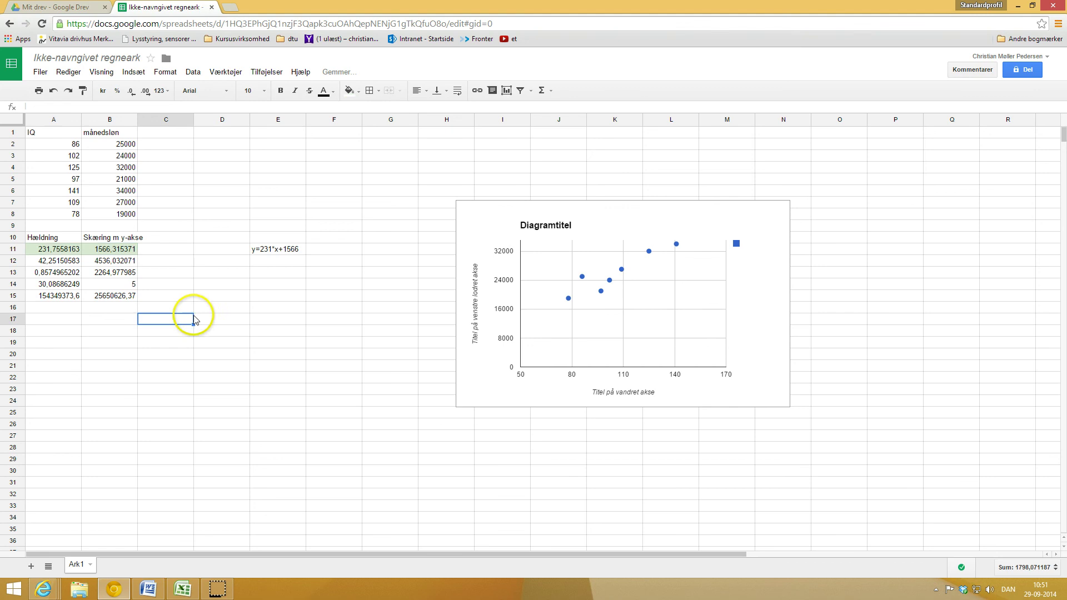
# - Fill the R-squared result in cell A13 with the lightest magenta
pyautogui.click(50, 273)
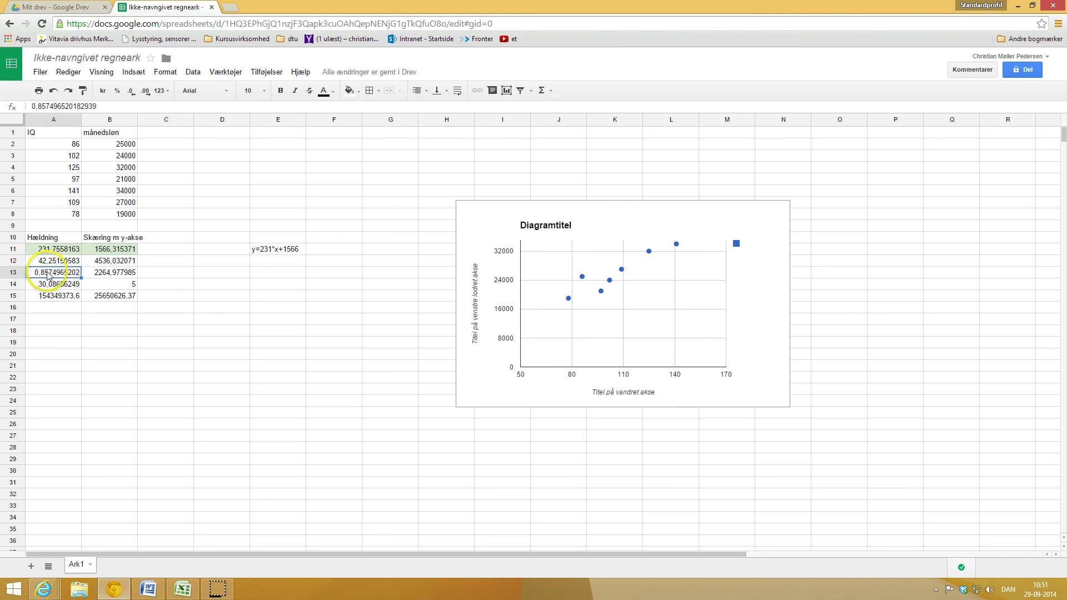
pyautogui.click(358, 93)
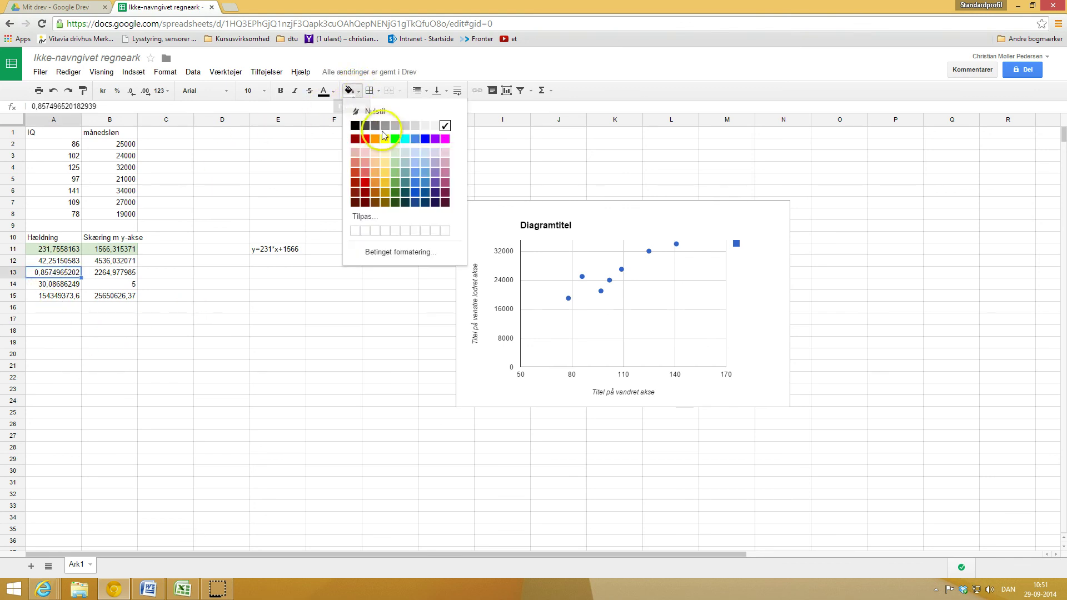
pyautogui.click(445, 152)
pyautogui.click(172, 308)
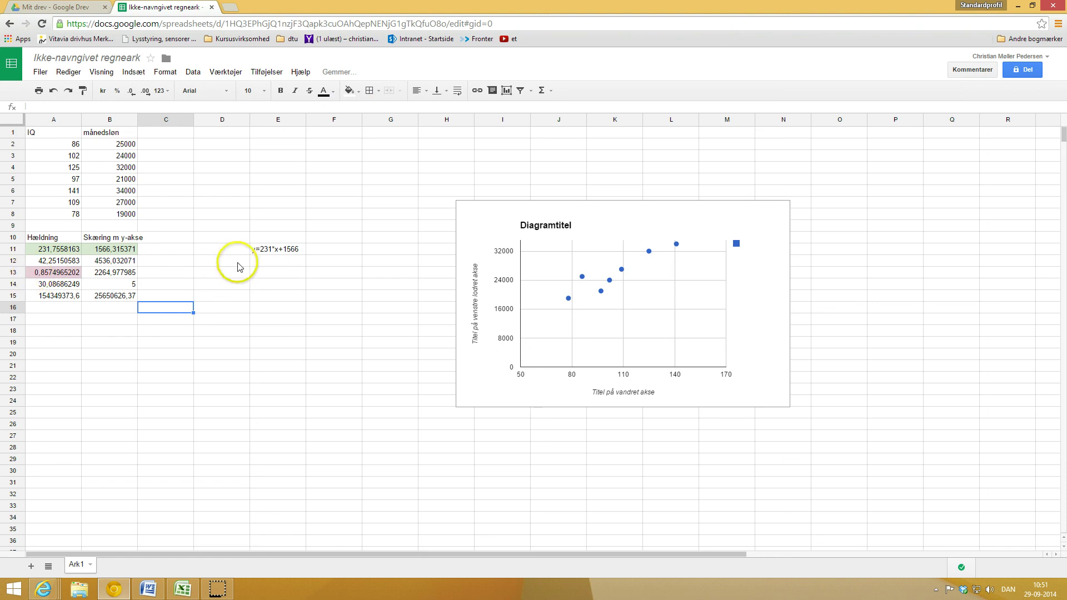
# - Enter the goodness-of-fit criterion "R^2>0,98" in cell E13, level with the highlighted R-squared result
pyautogui.click(262, 276)
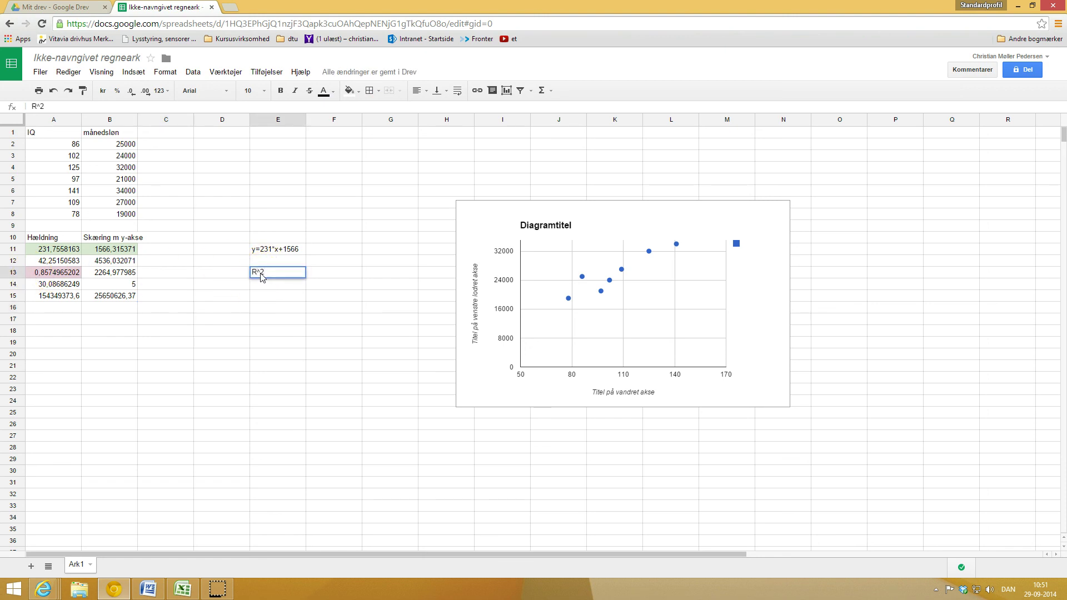
pyautogui.click(119, 377)
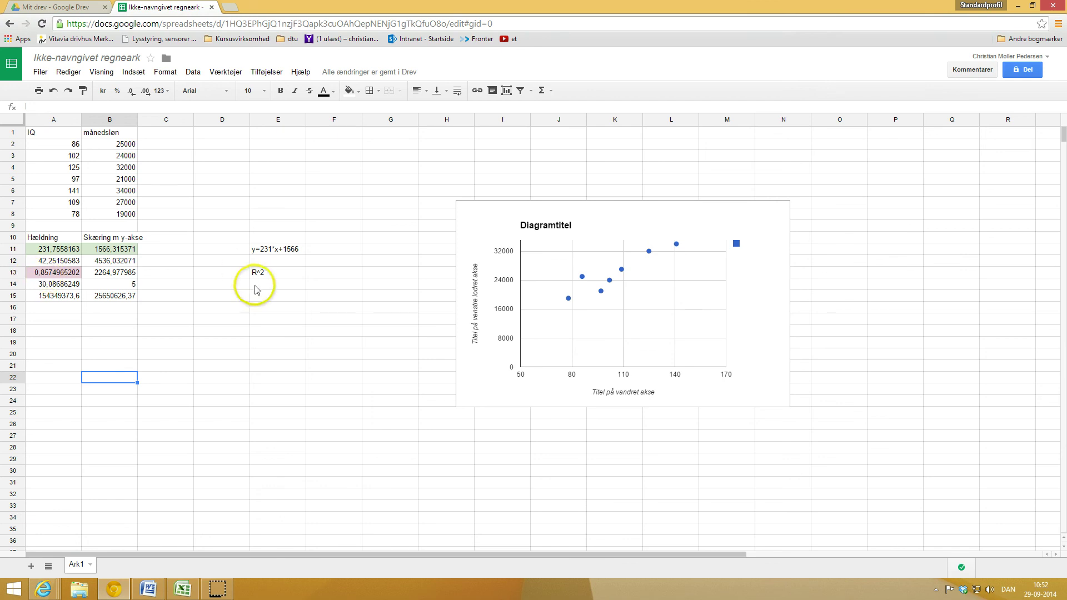
pyautogui.click(206, 307)
pyautogui.click(287, 275)
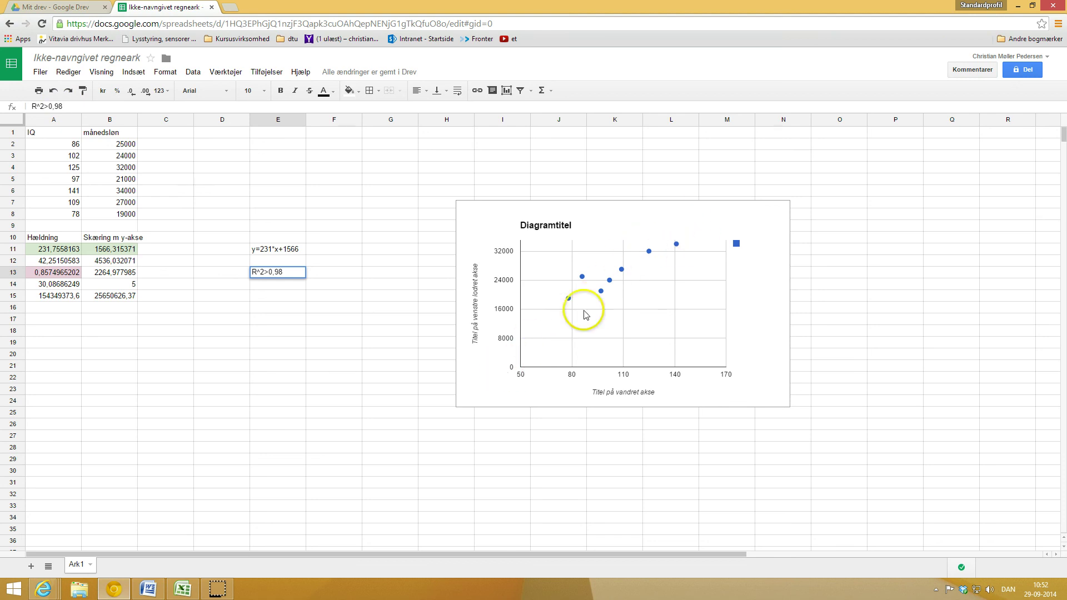
pyautogui.click(609, 280)
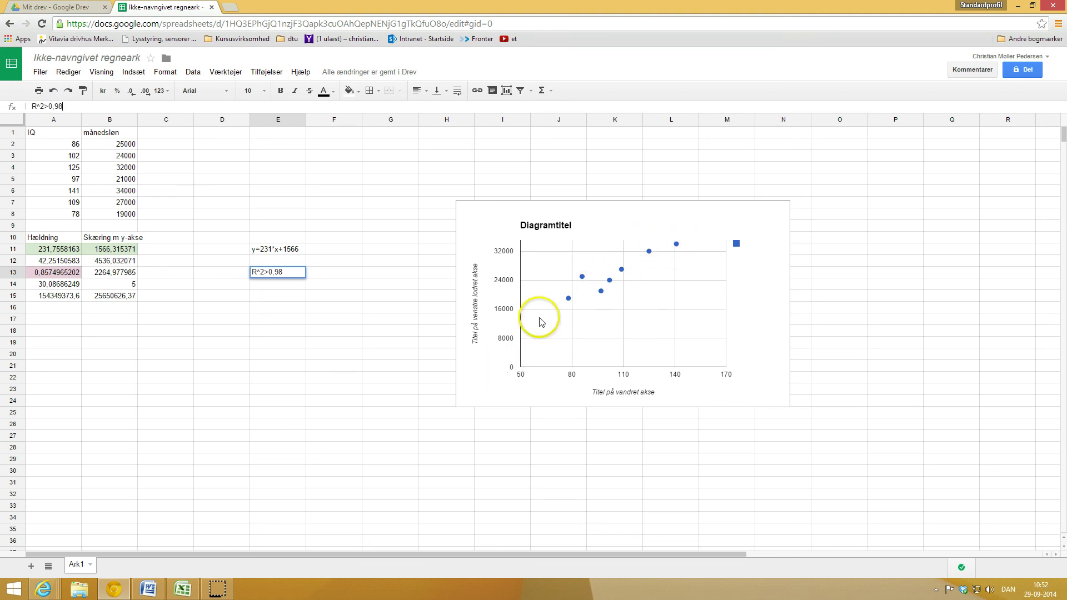
pyautogui.click(291, 299)
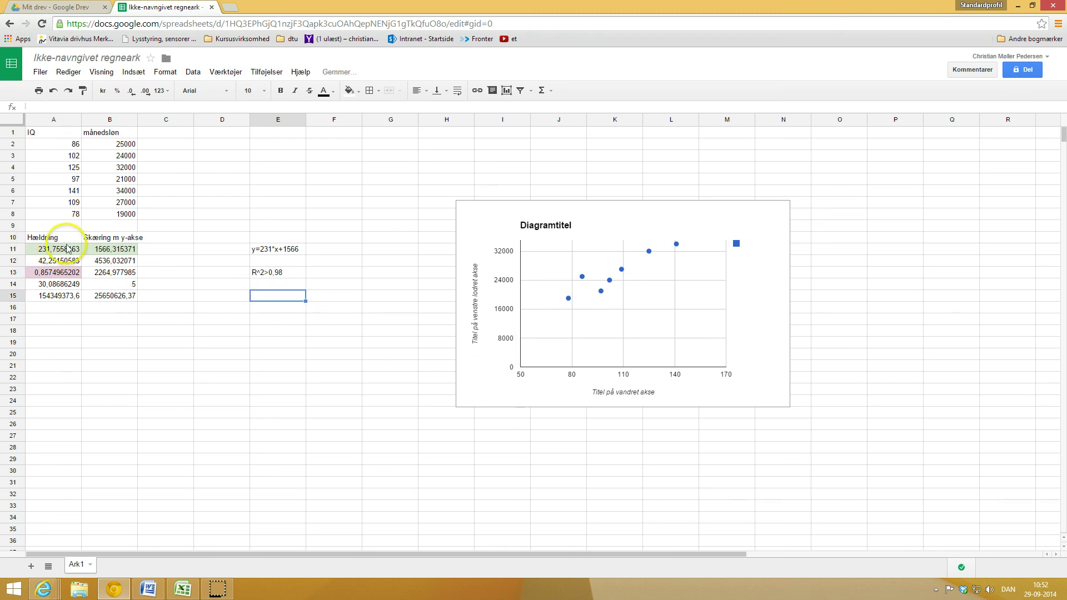
# - Enter the general line equation y=a*x+b in cell E10, above the fitted equation
pyautogui.click(259, 241)
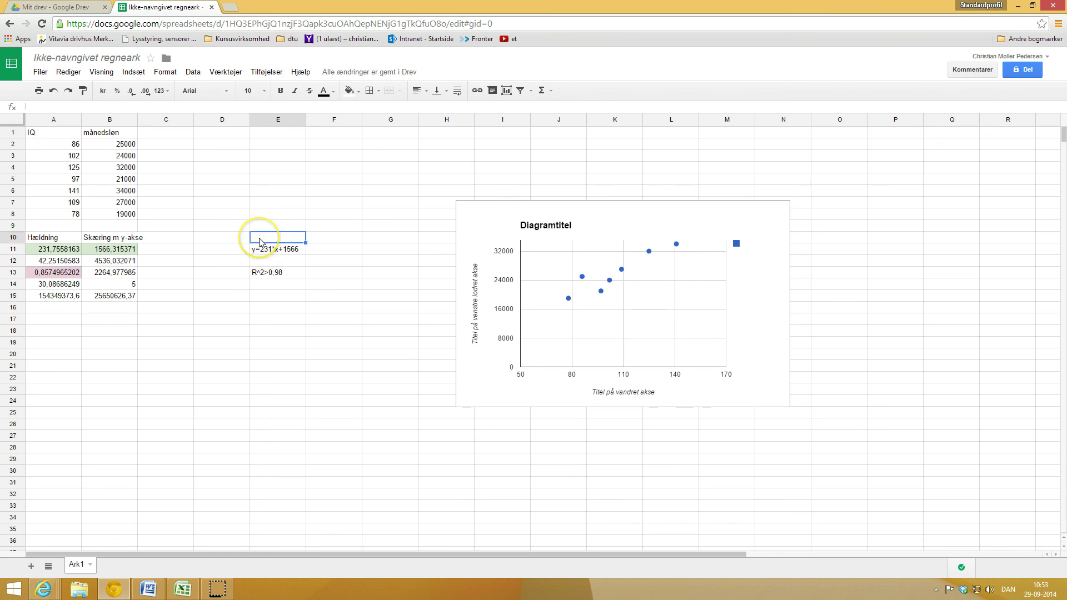
pyautogui.write('y')
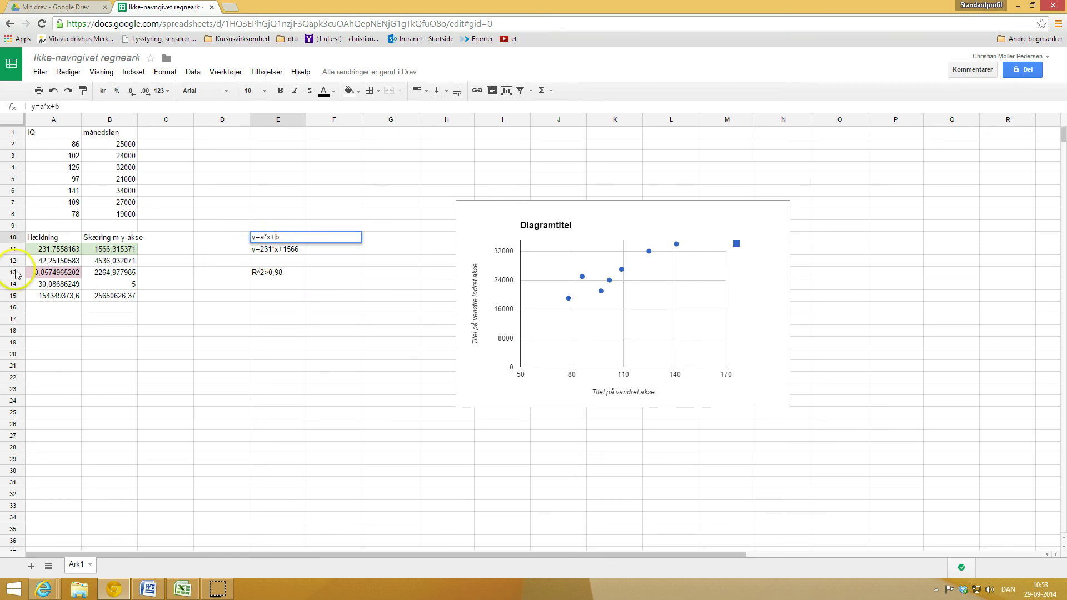
pyautogui.write('=a*x+b')
pyautogui.click(236, 307)
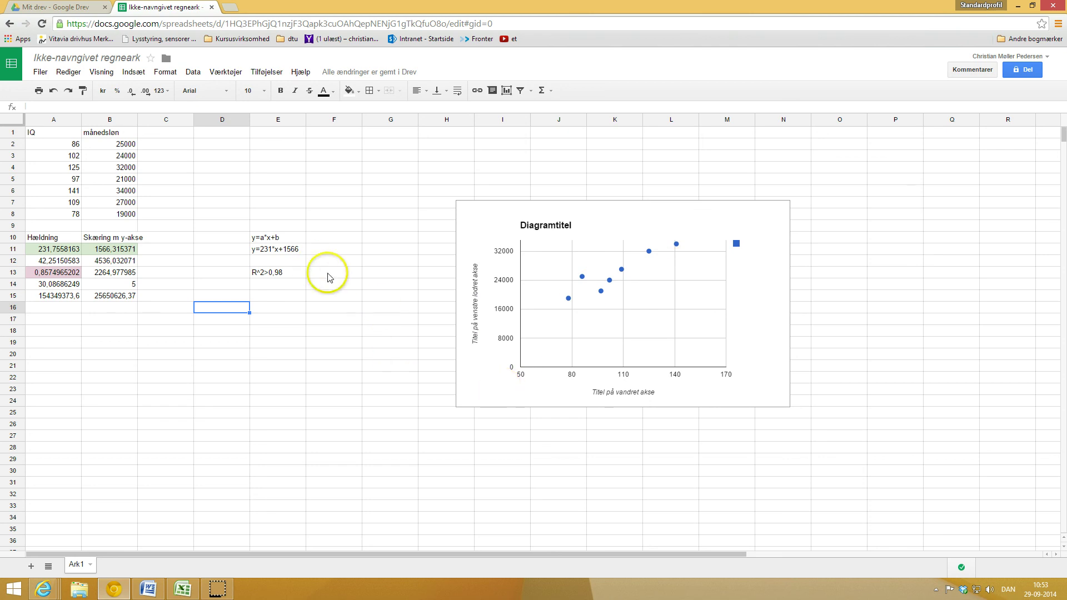
pyautogui.click(56, 239)
pyautogui.click(56, 249)
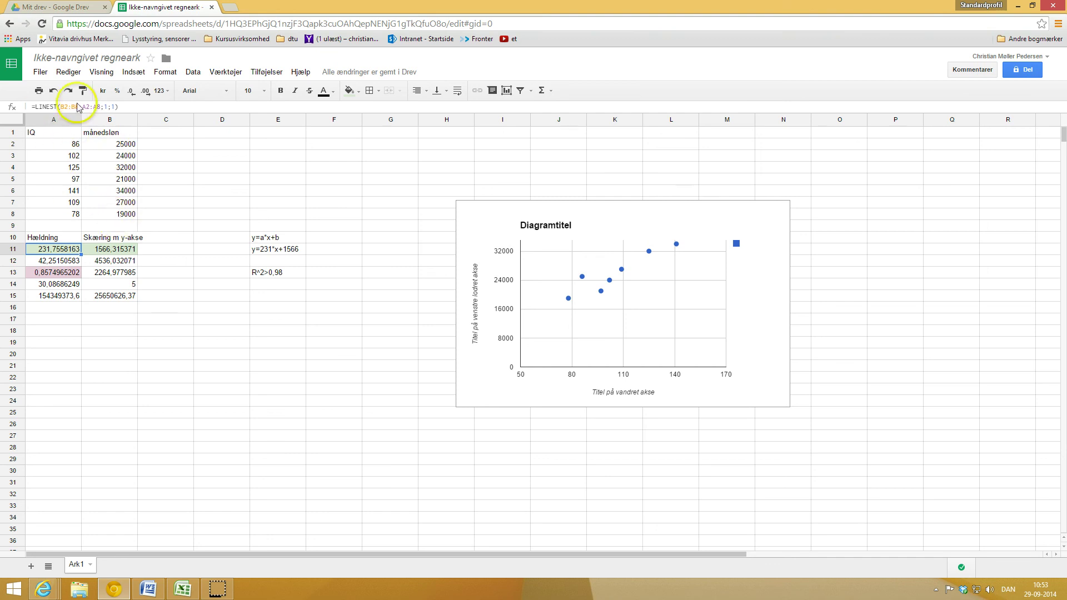
pyautogui.click(278, 286)
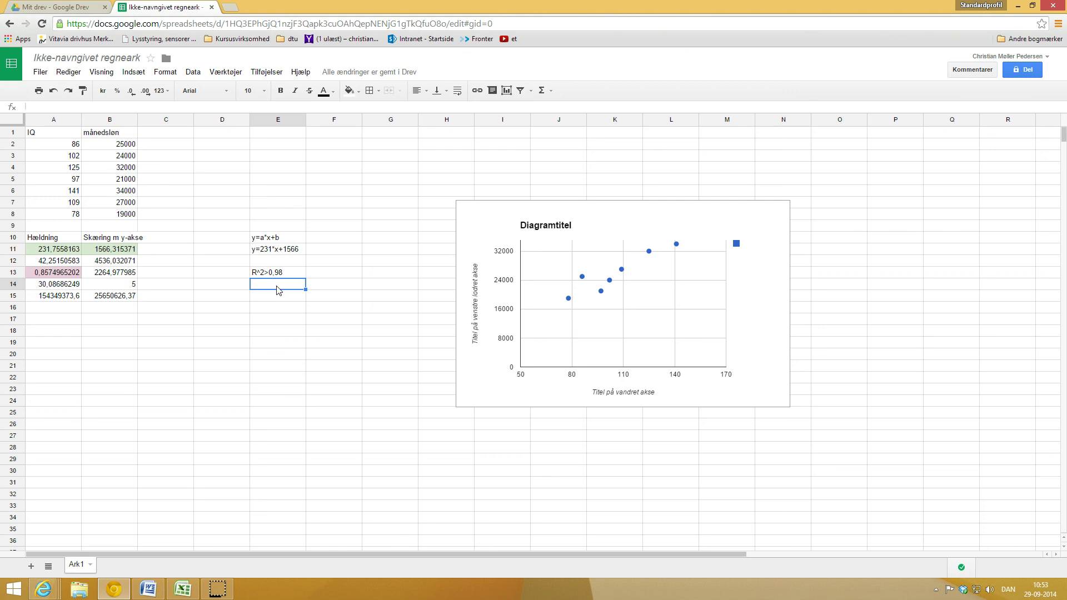